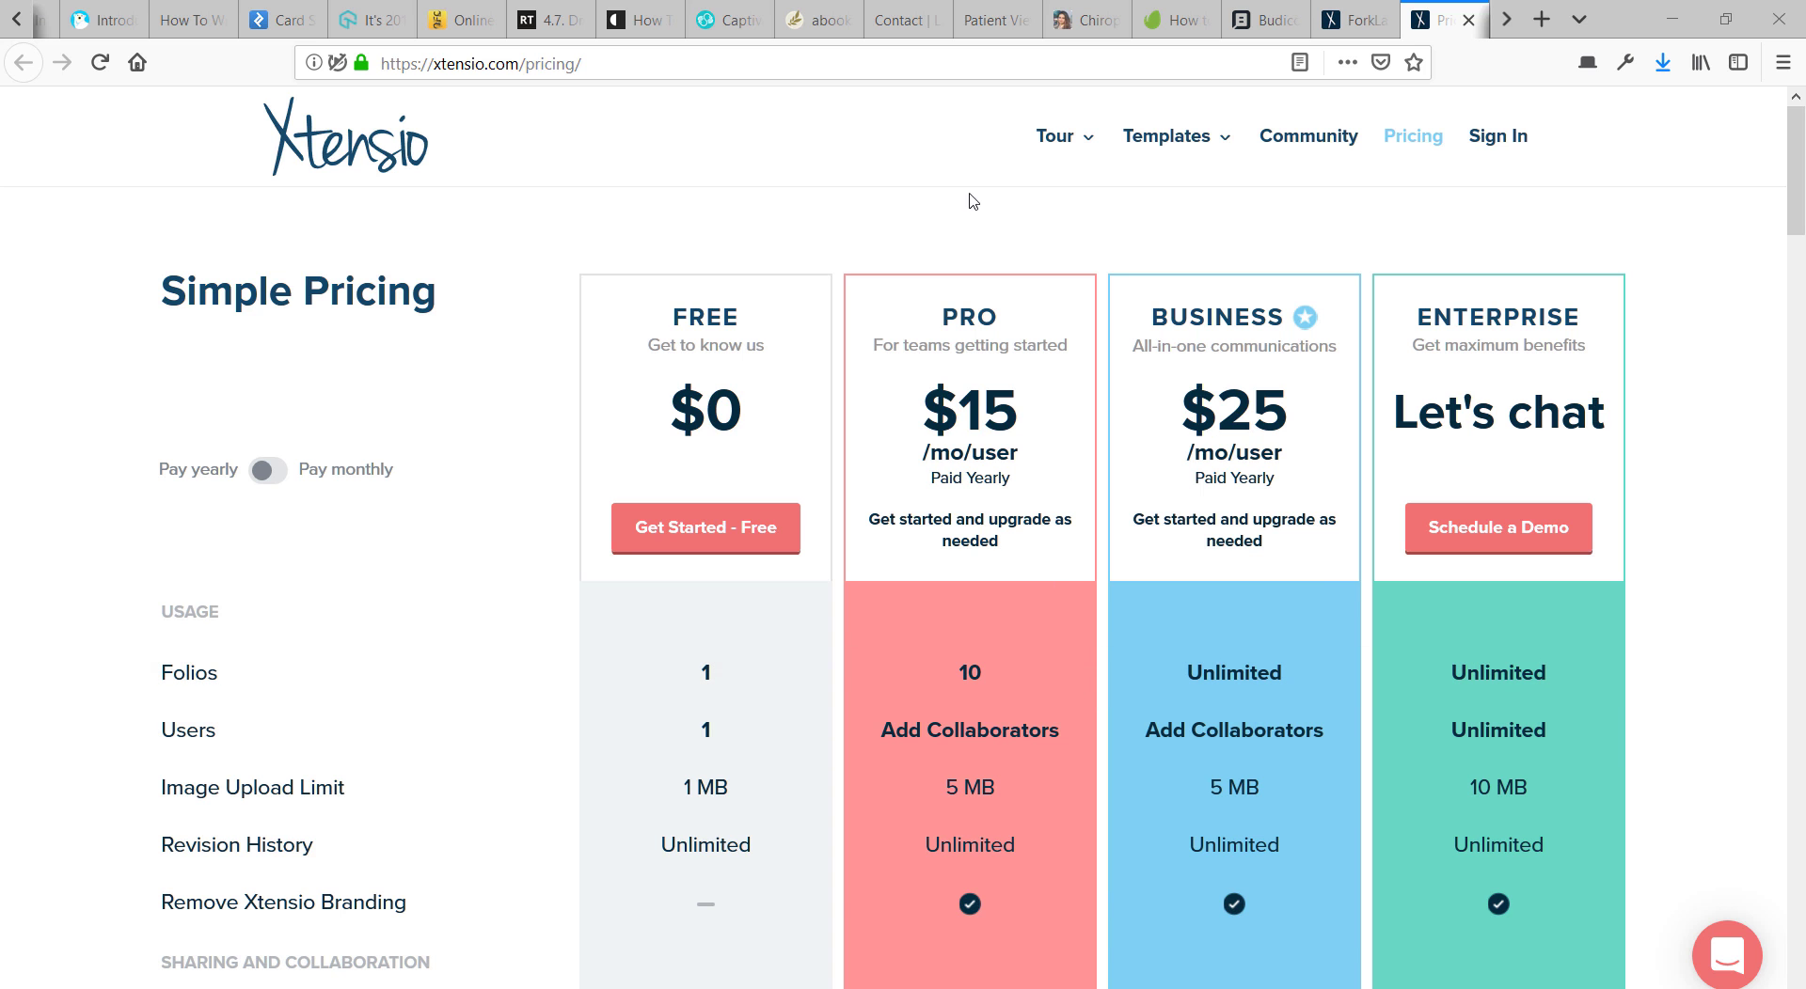
Switch to the Xtensio persona editor and reopen the ForkLand folio for editing from the list of all folios
click(1354, 21)
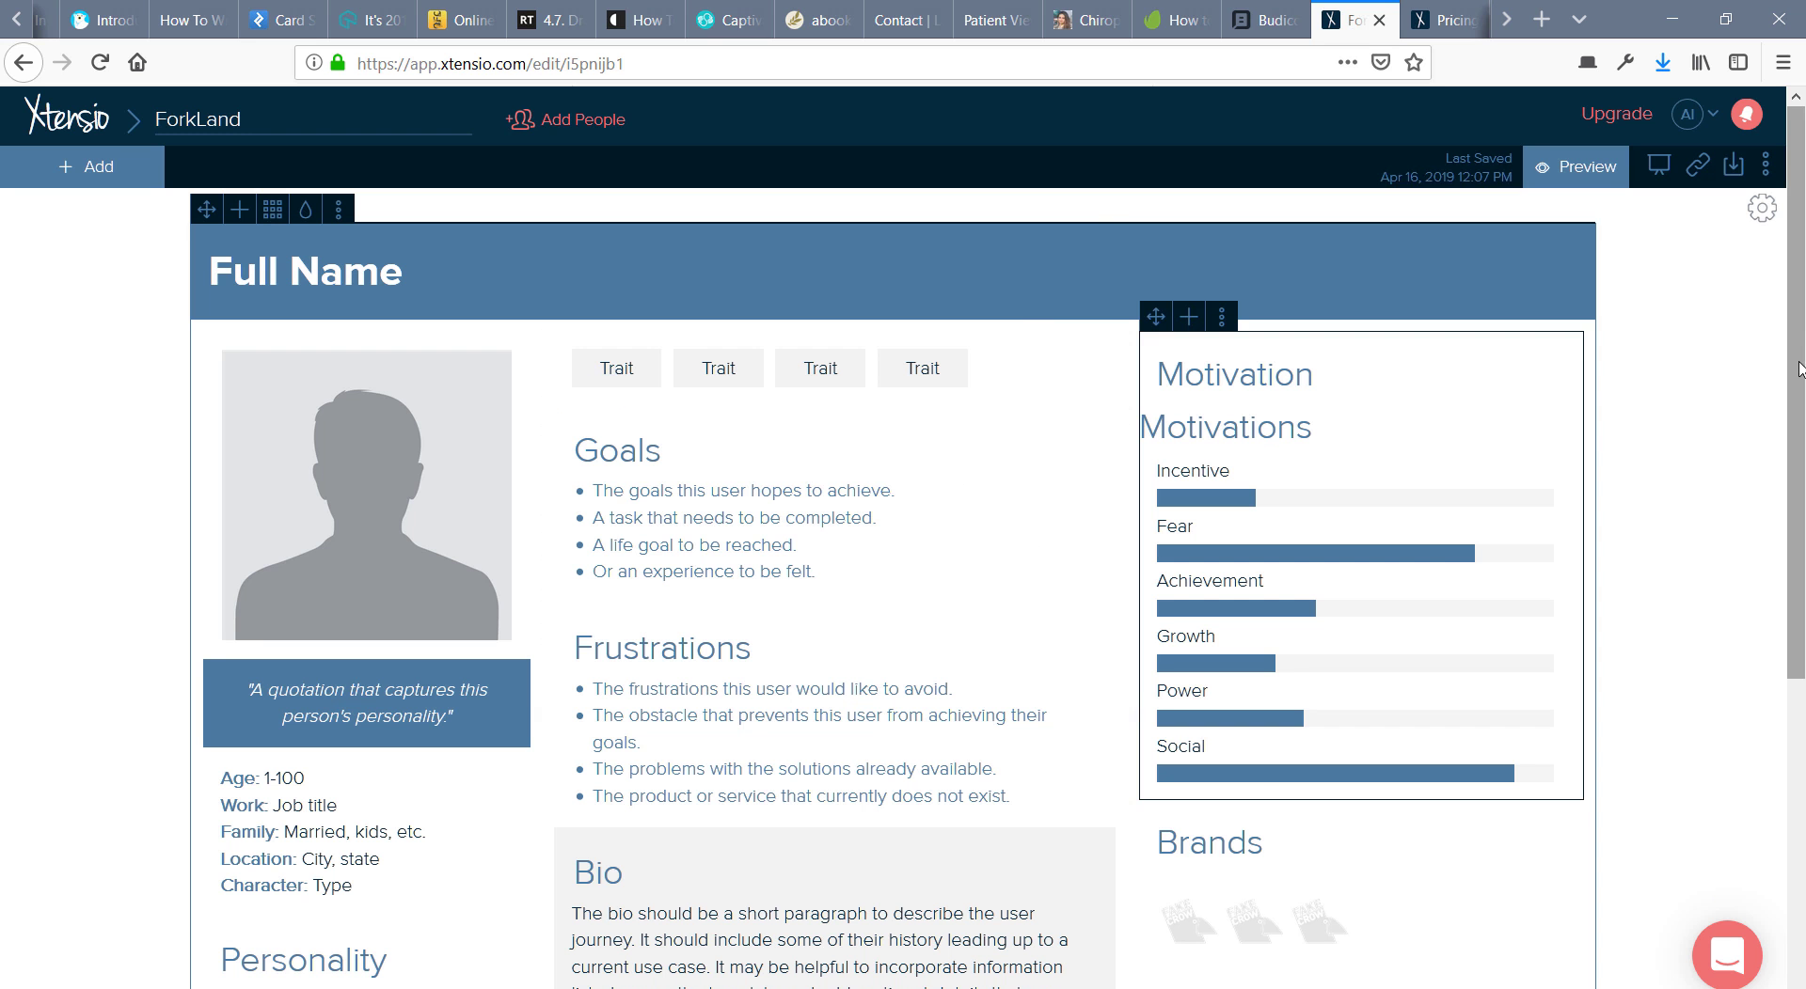
mouse_move(1799, 369)
mouse_down()
mouse_move(1792, 684)
mouse_move(1769, 365)
mouse_up()
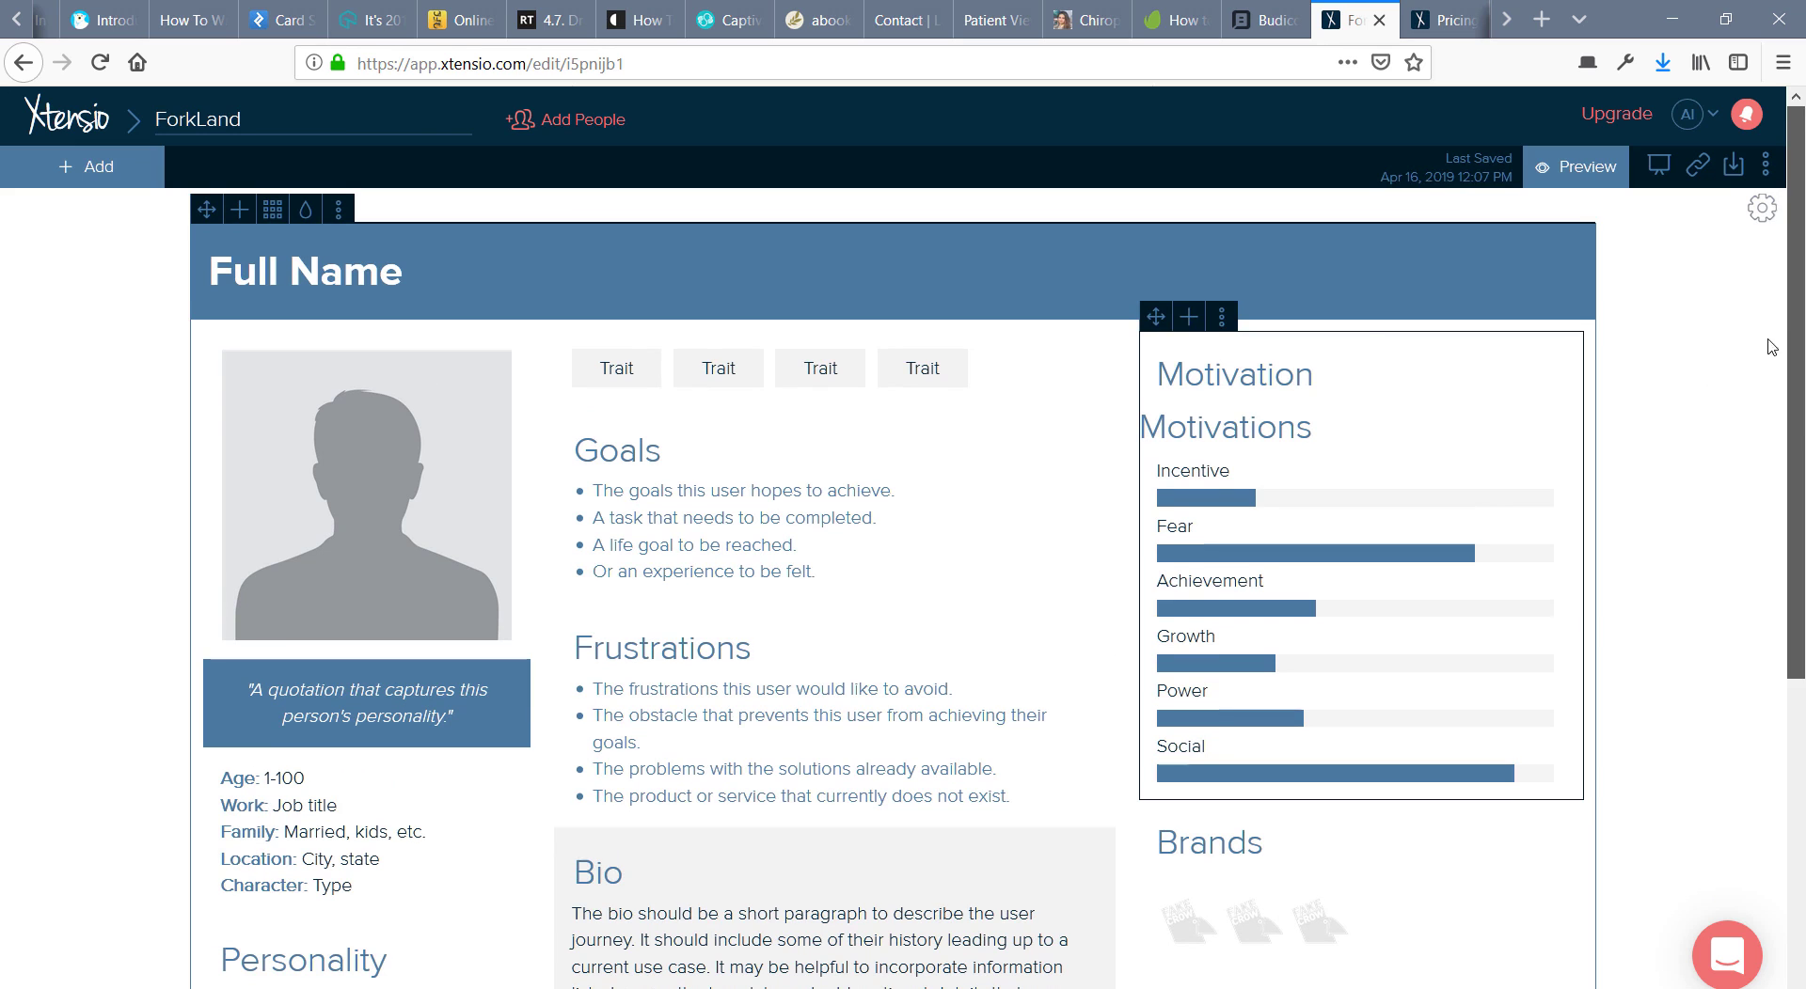
click(62, 118)
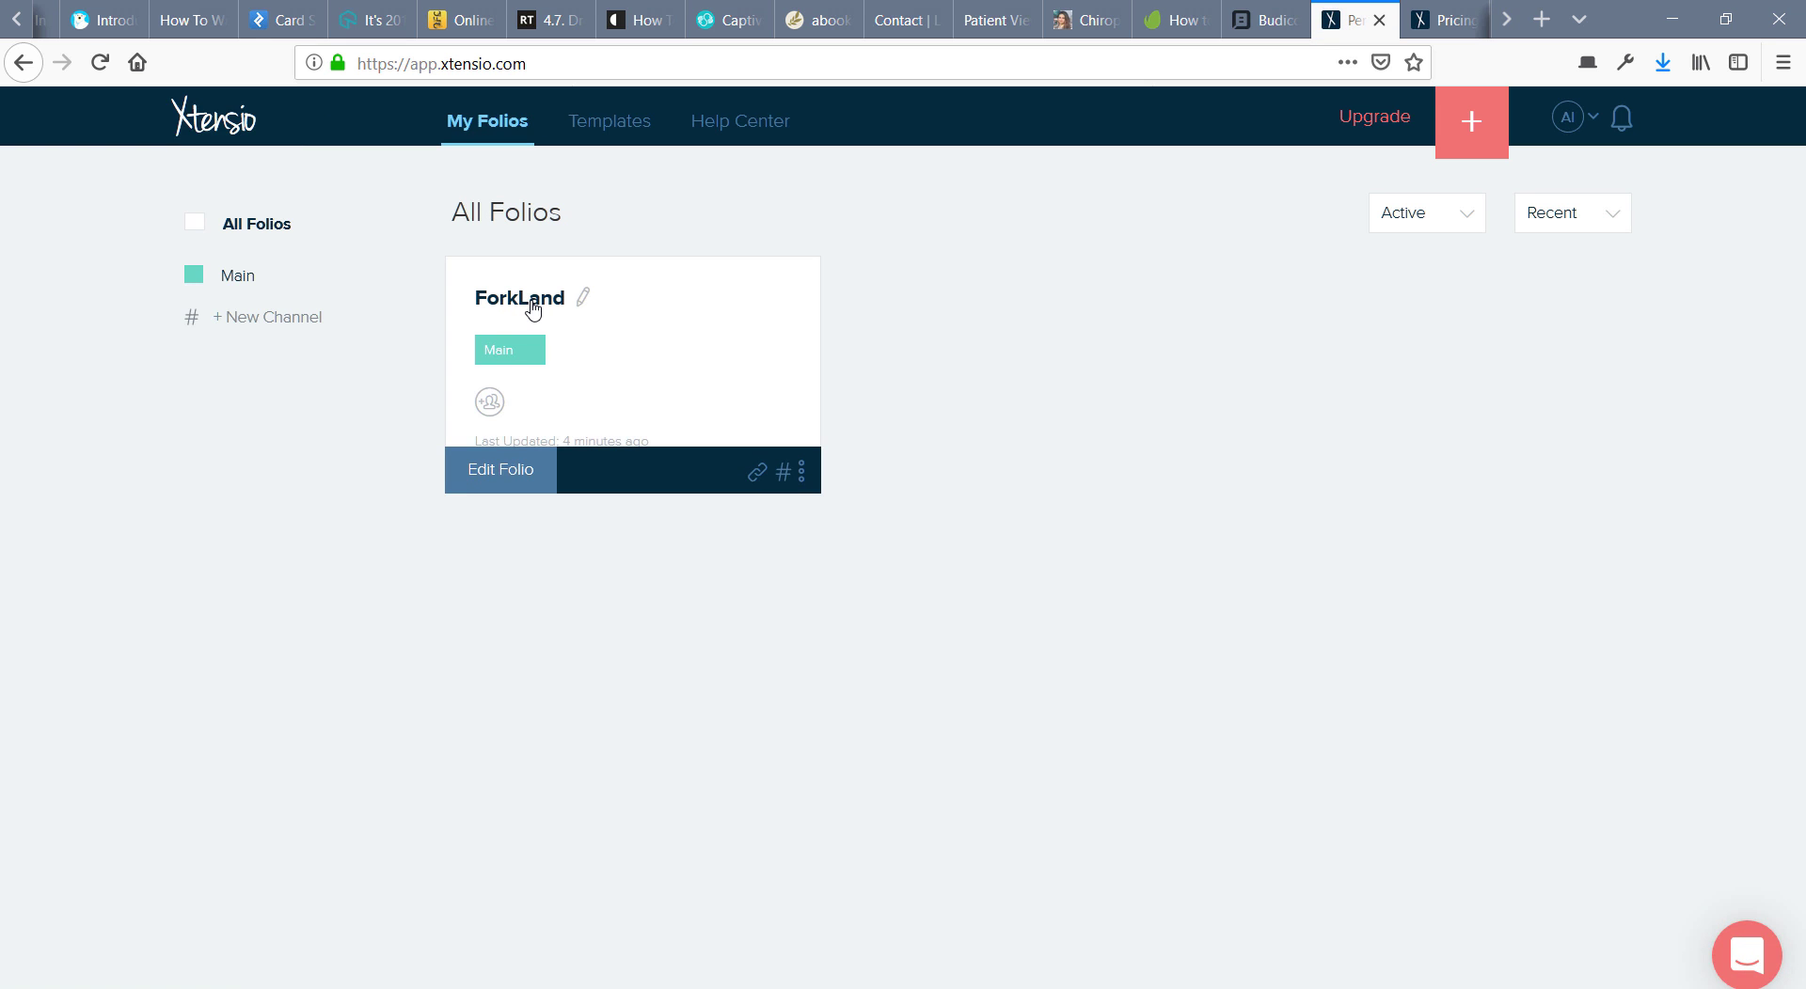
click(500, 477)
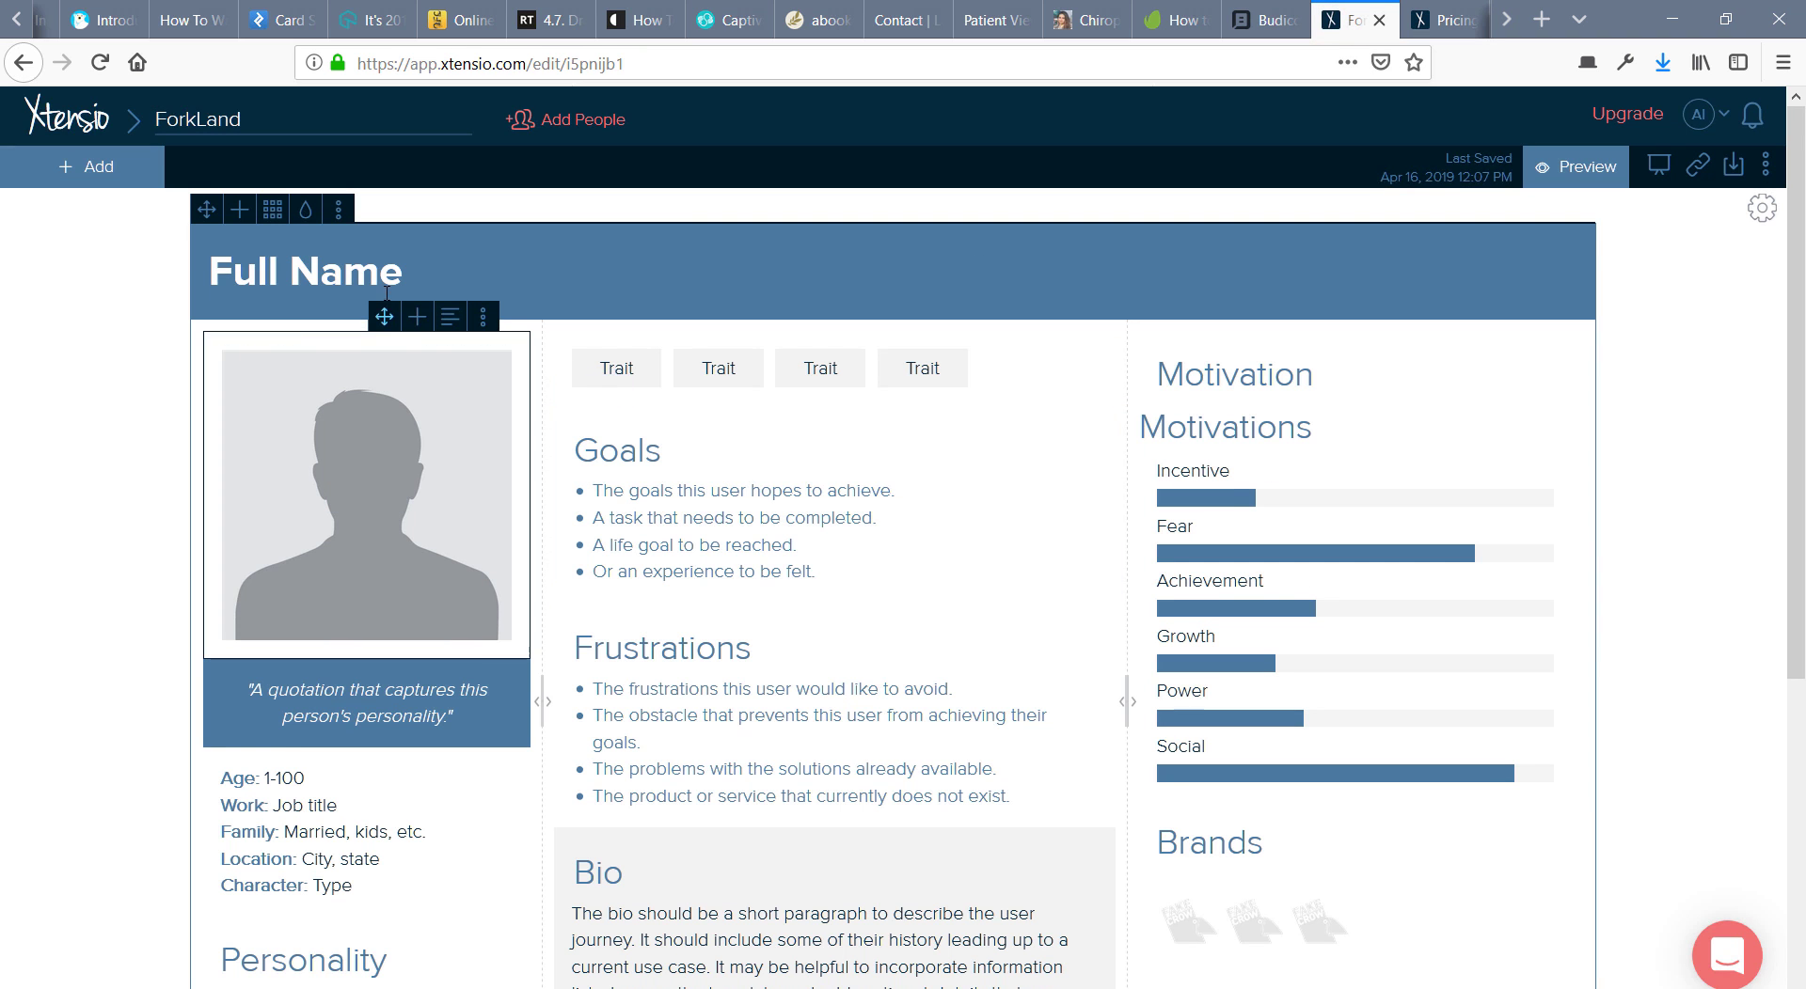
Replace the Full Name placeholder in the ForkLand persona header with the persona's full name
drag(380, 272, 402, 272)
drag(261, 267, 173, 268)
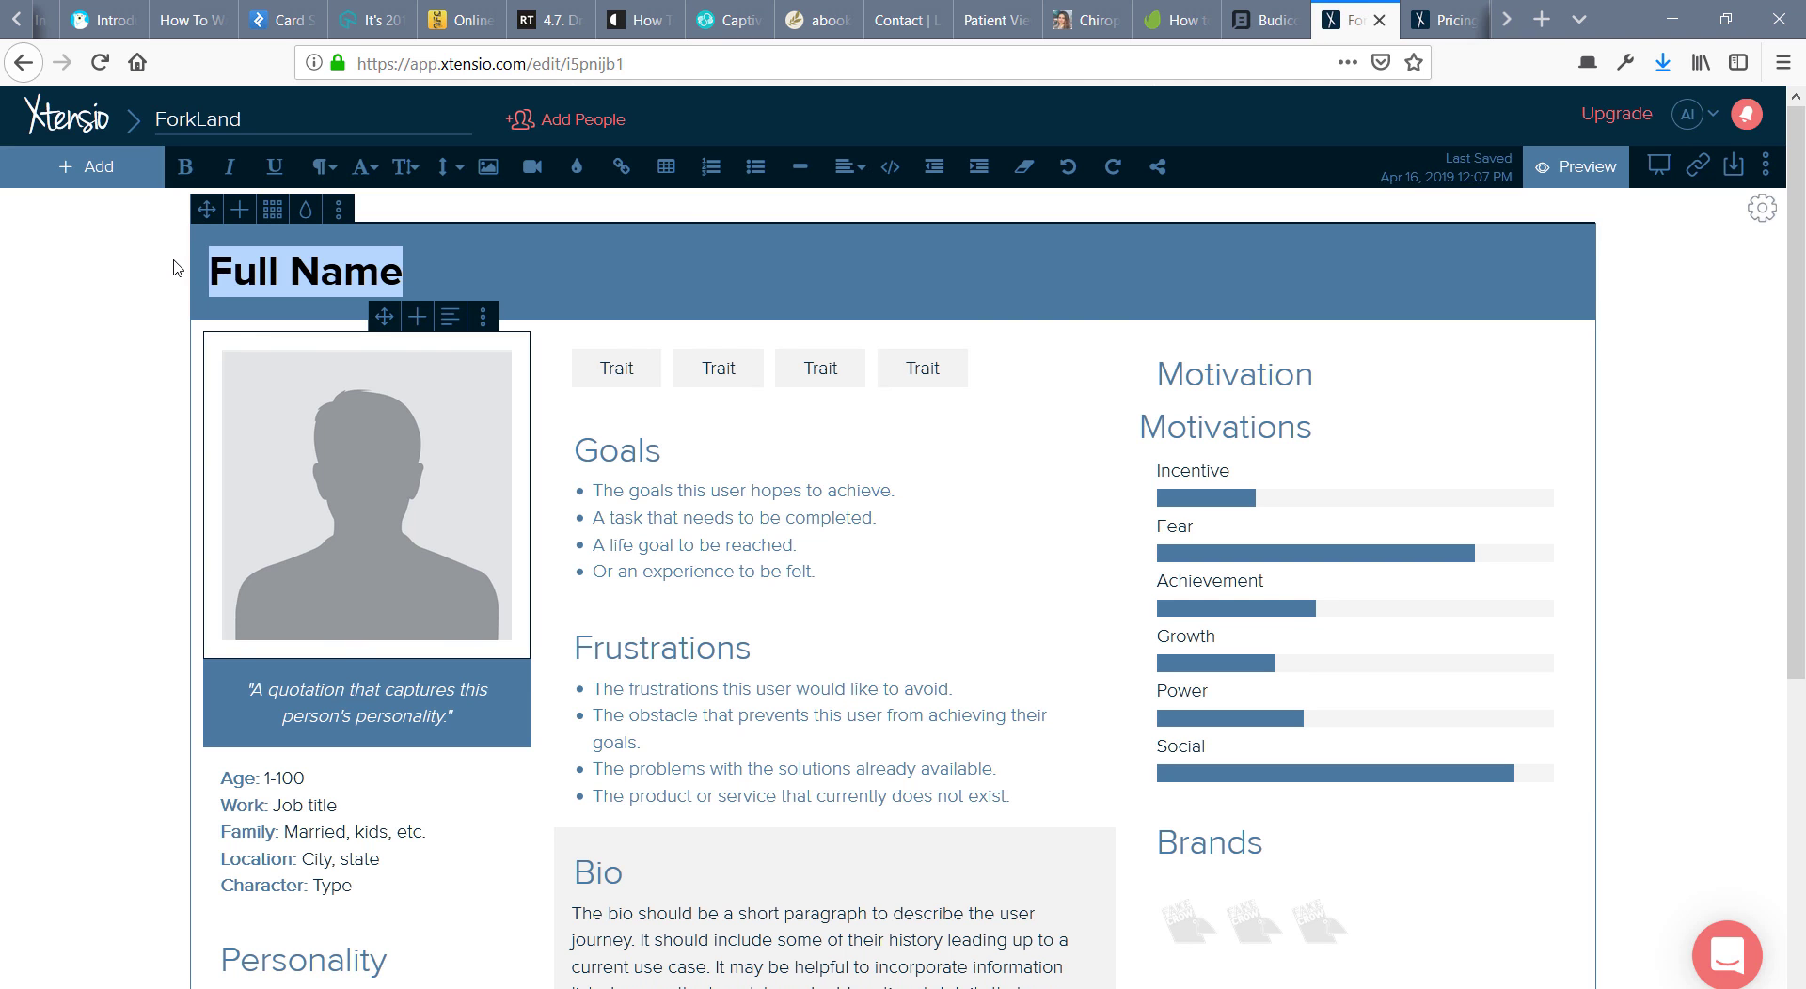
text(Ameen Riaz)
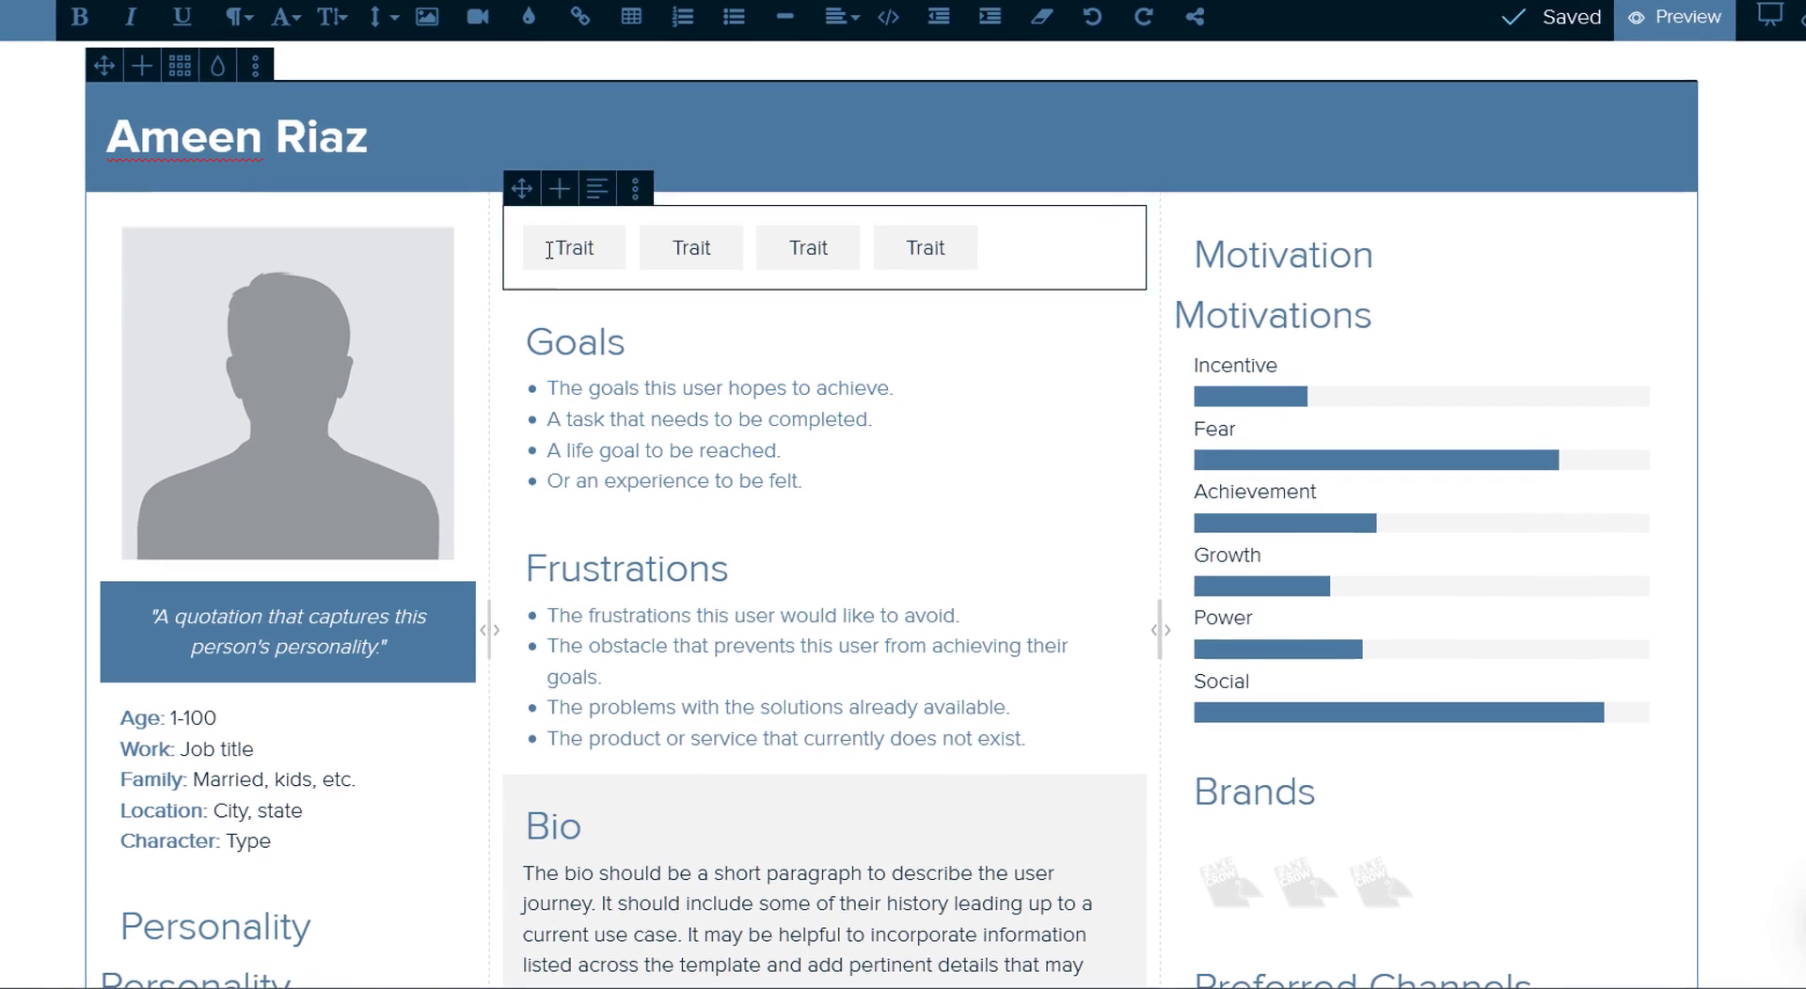
Examine the persona template's quotation, personal details, personality scales, goals, frustrations and bio sections
mouse_move(416, 417)
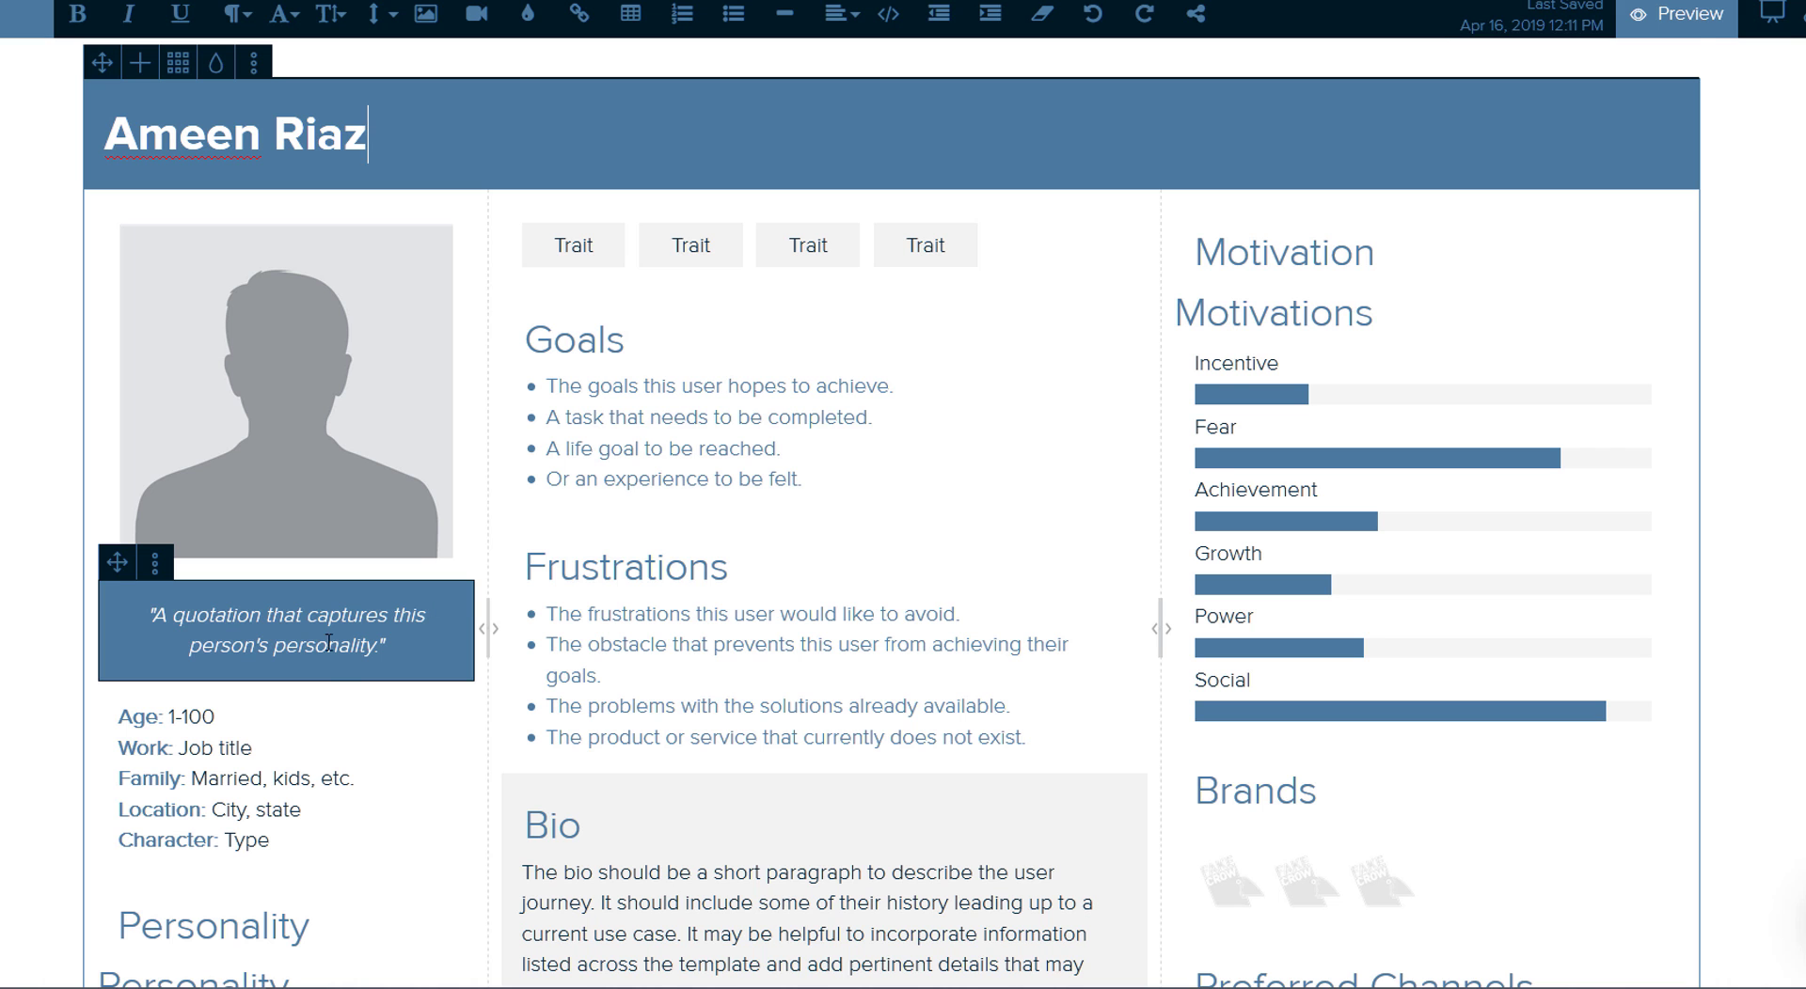
scroll(436, 606, down, 3)
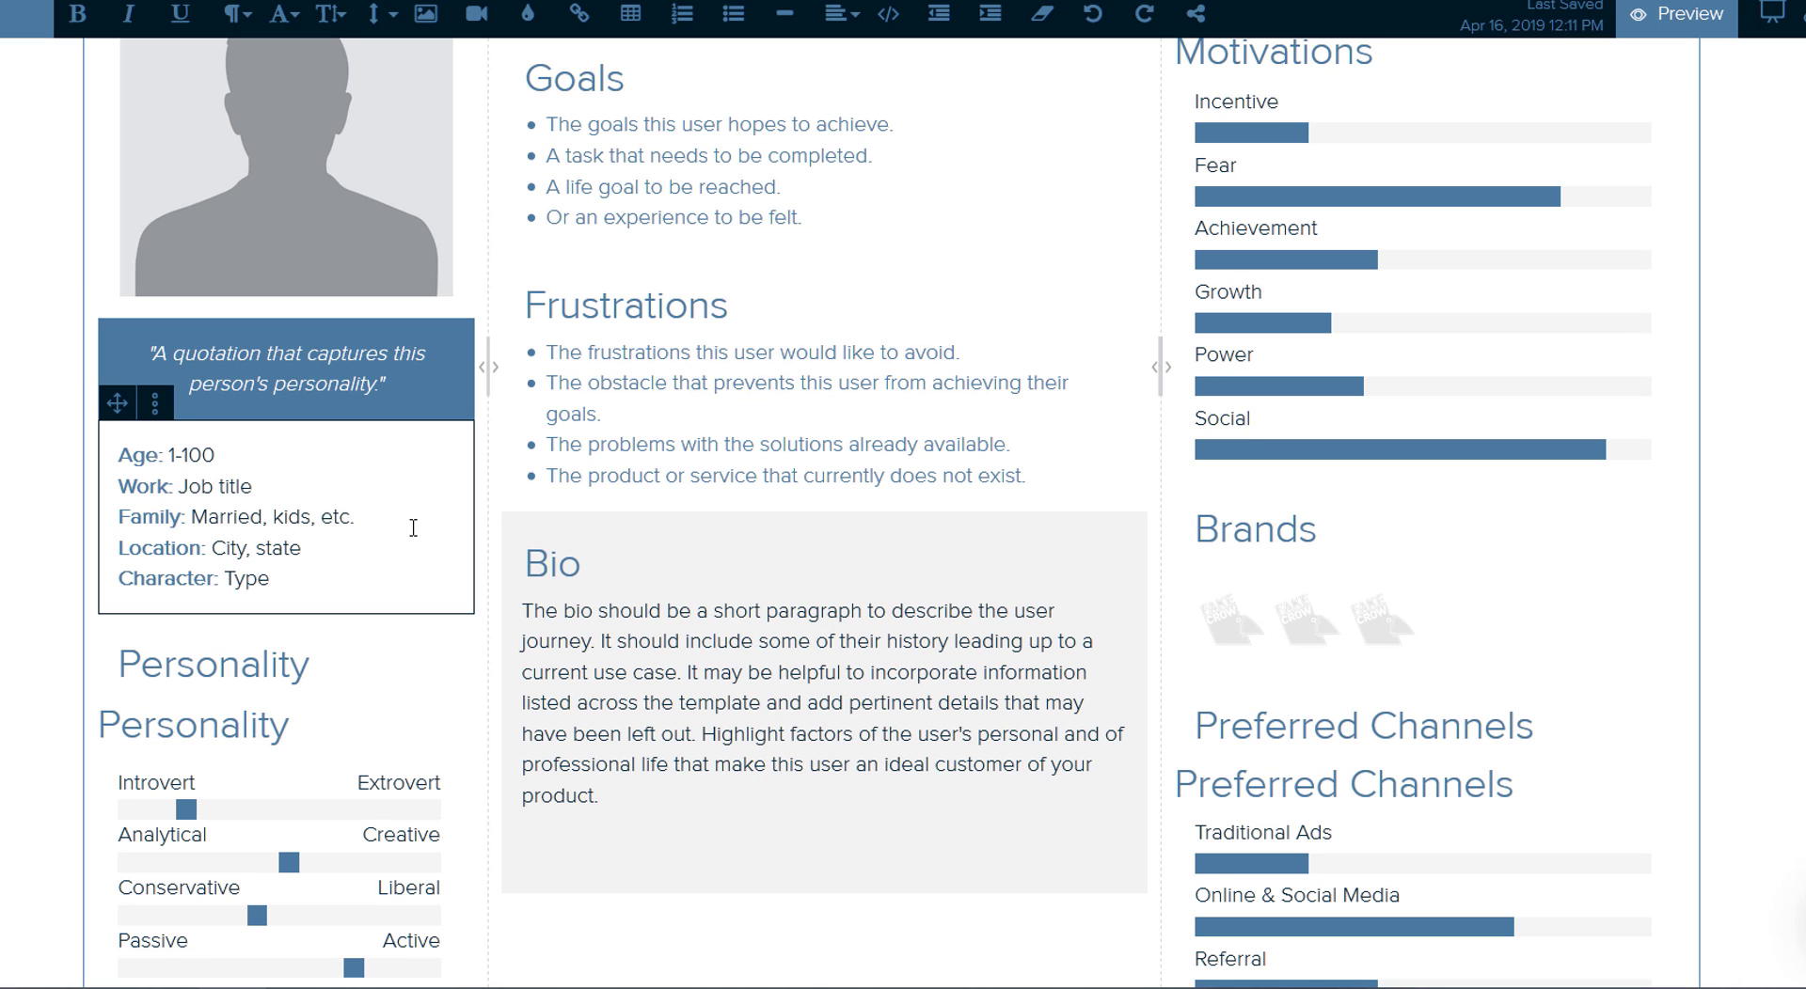
scroll(720, 658, down, 3)
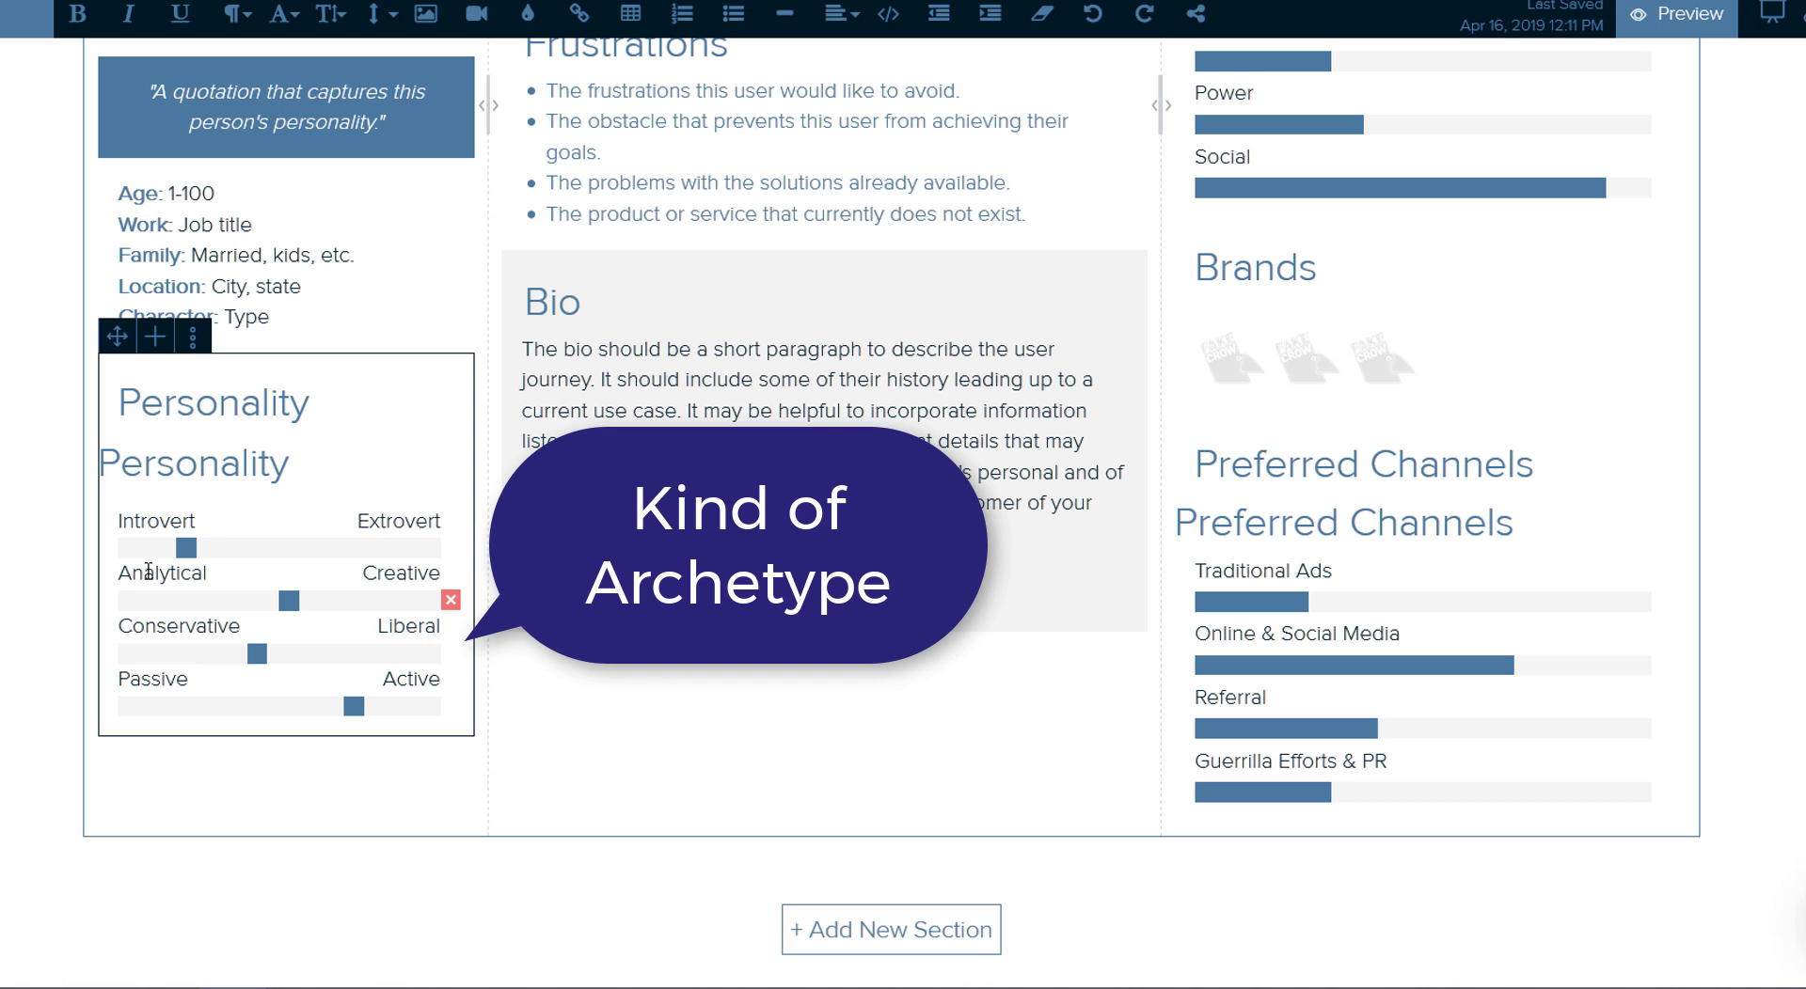
scroll(769, 730, up, 3)
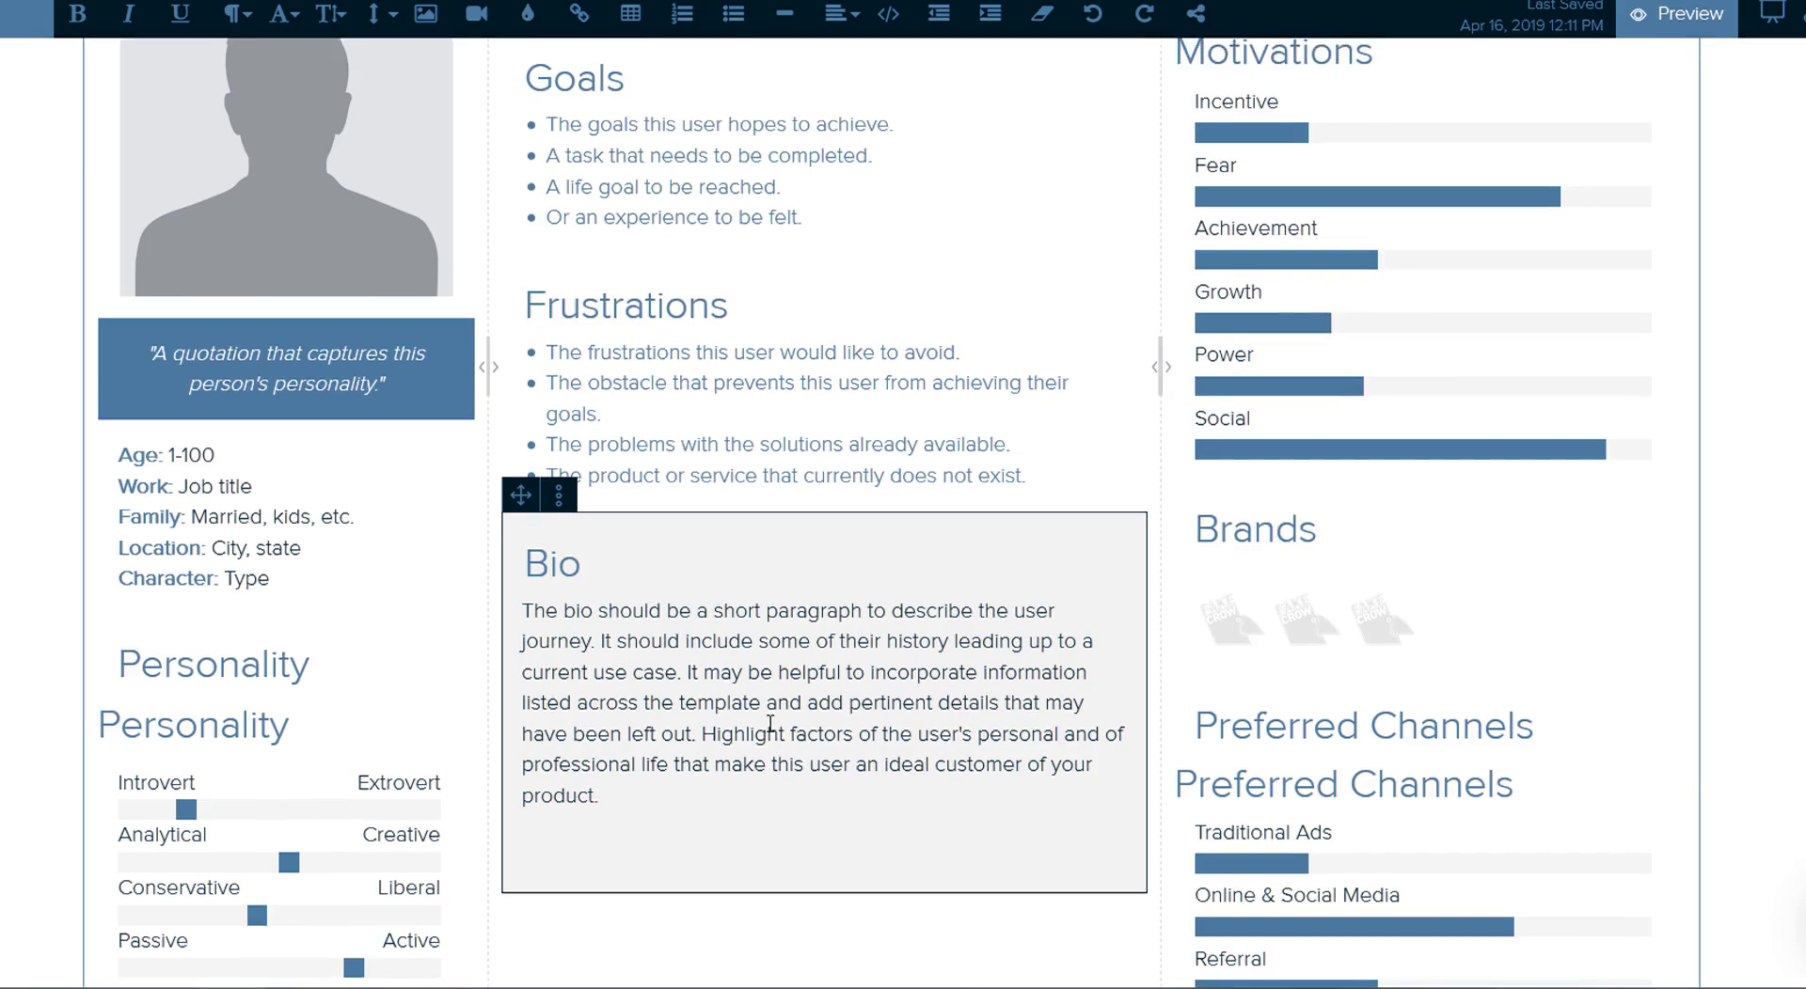
scroll(770, 724, up, 3)
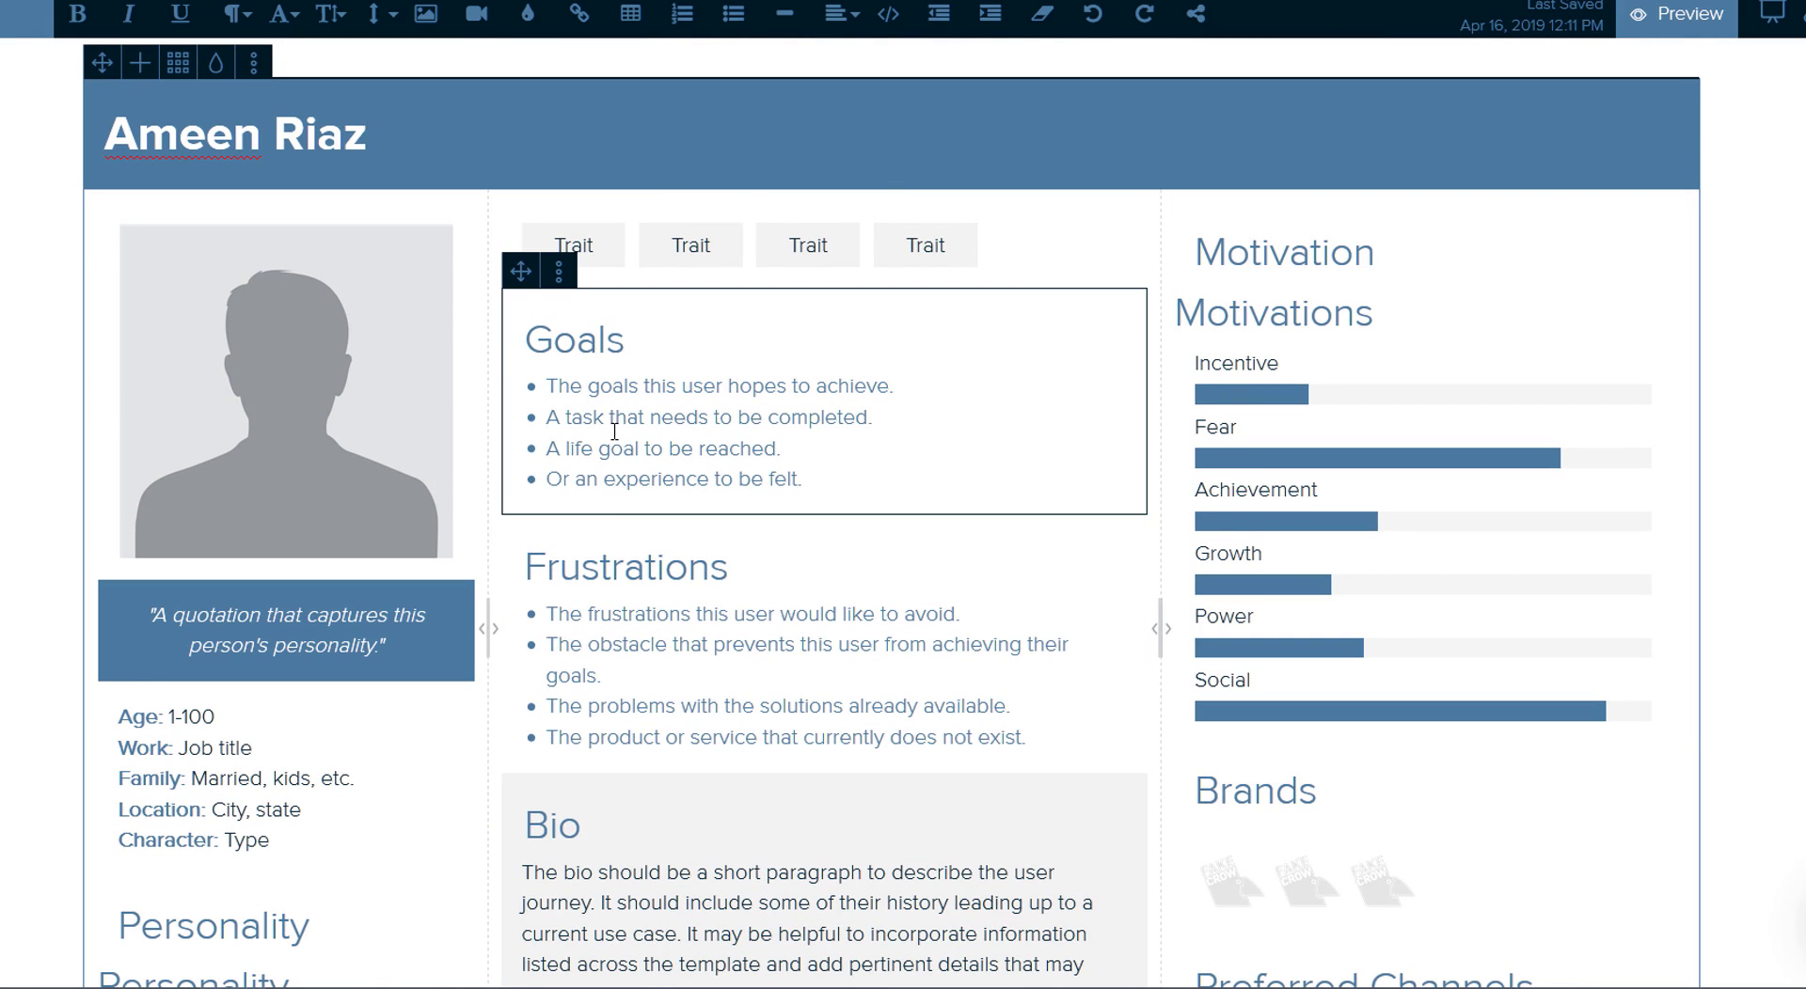
scroll(614, 432, down, 3)
scroll(651, 444, up, 3)
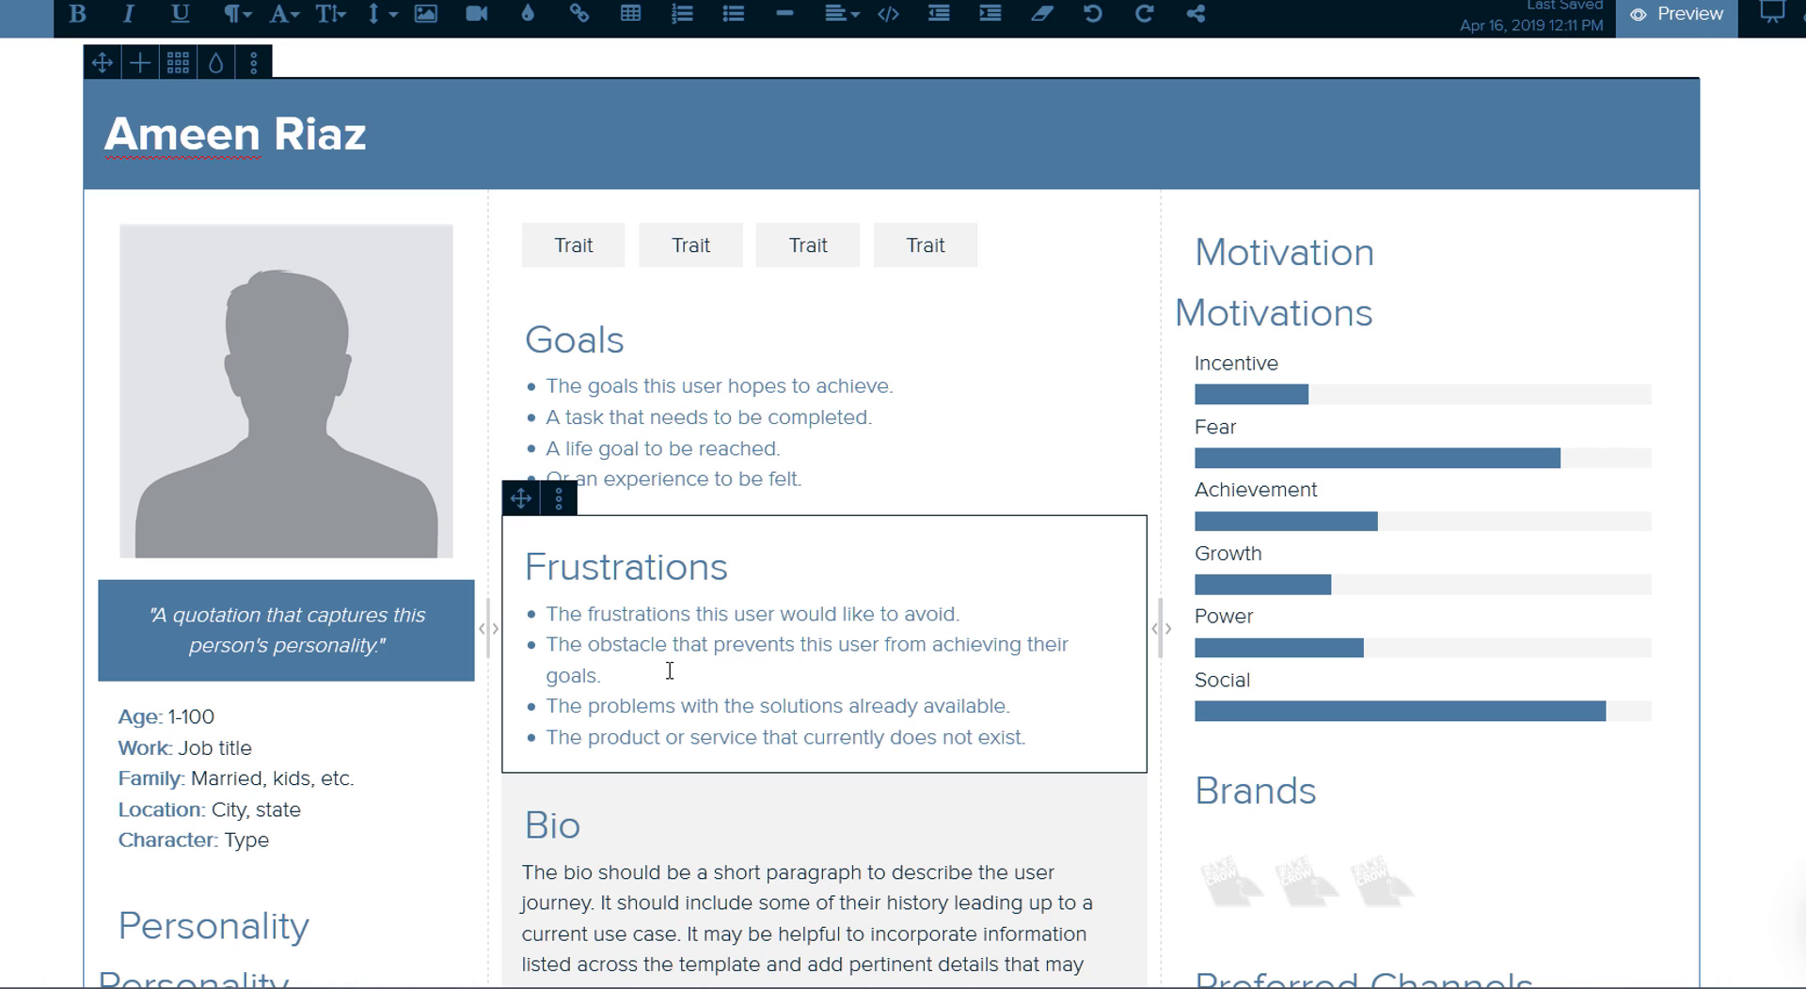
scroll(670, 671, down, 3)
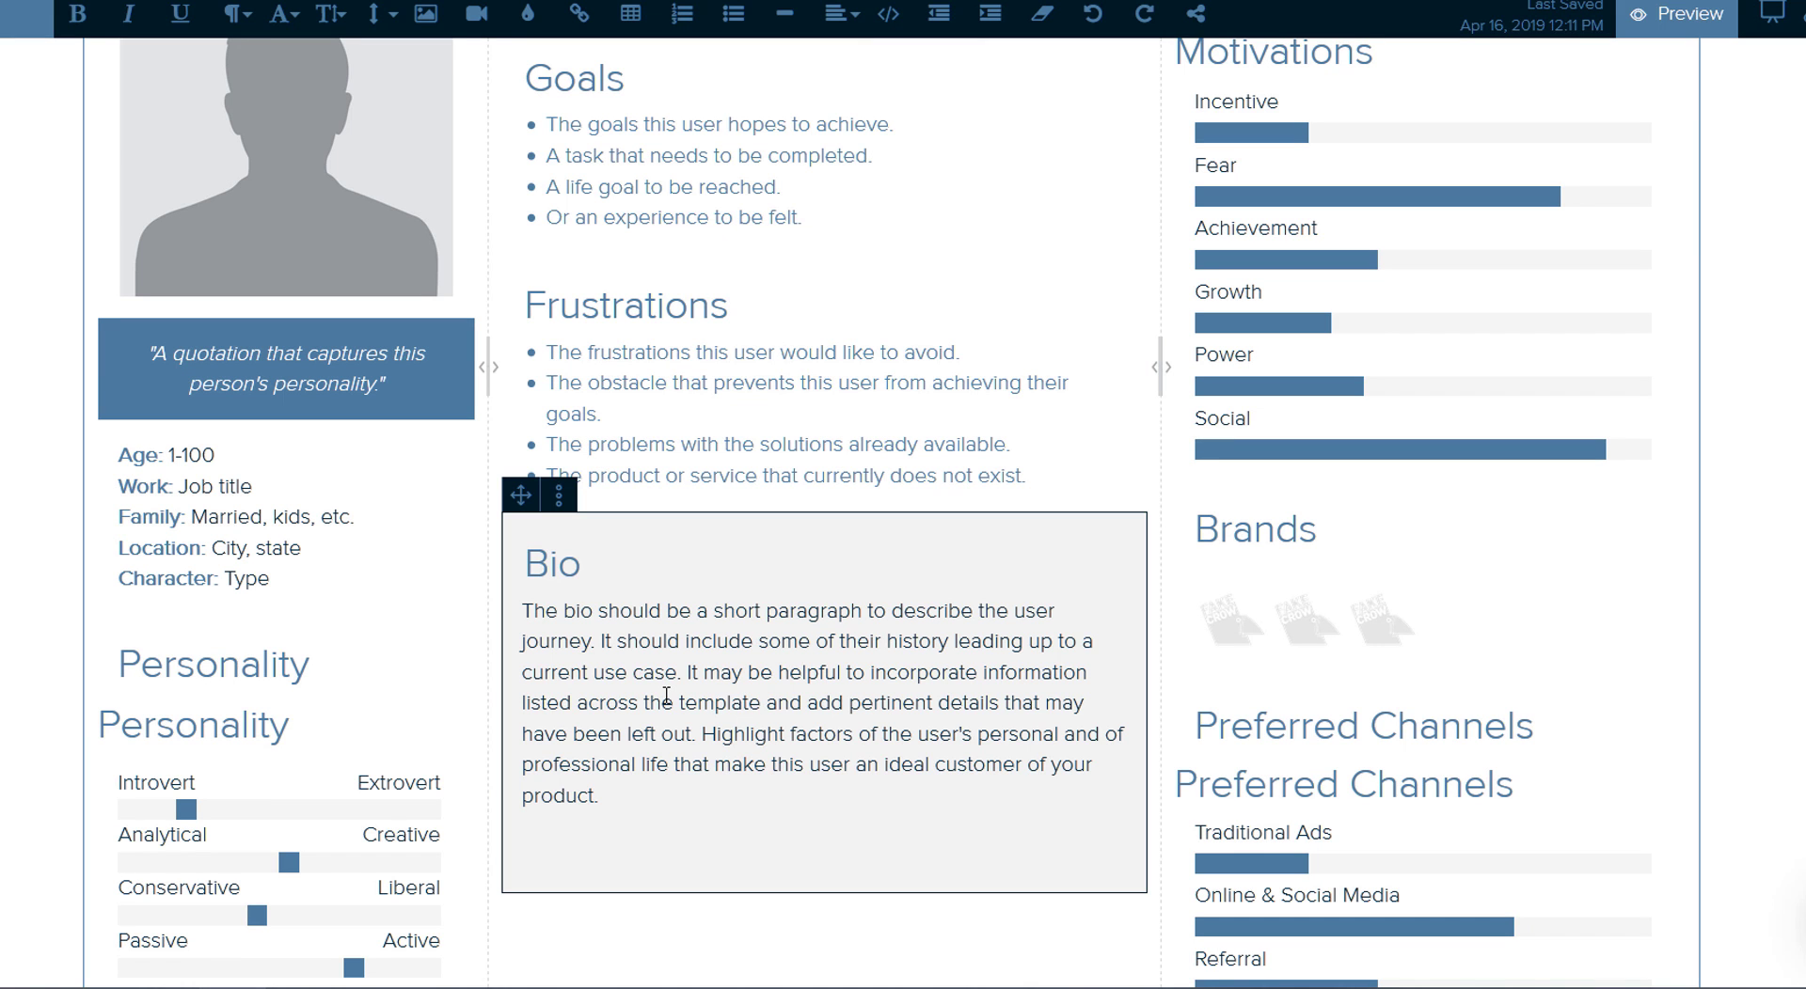
Examine the template's Motivations, Brands and Preferred Channels sections
scroll(667, 696, up, 3)
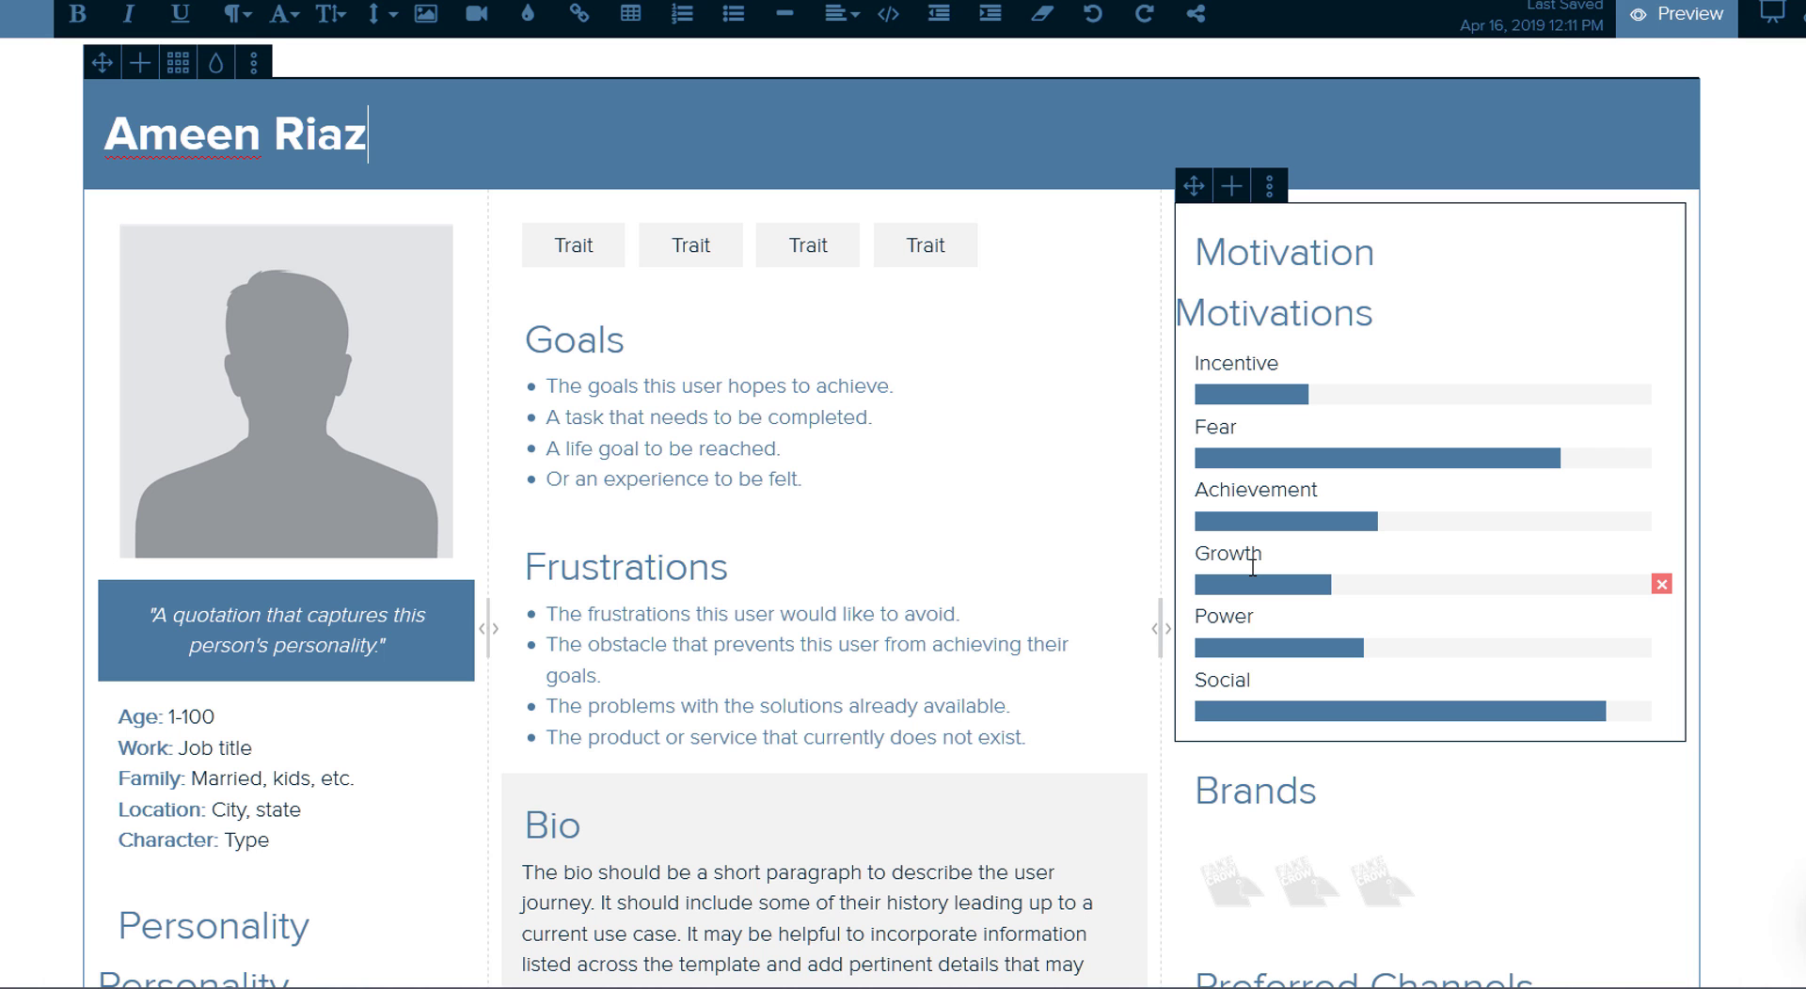
scroll(1590, 566, down, 3)
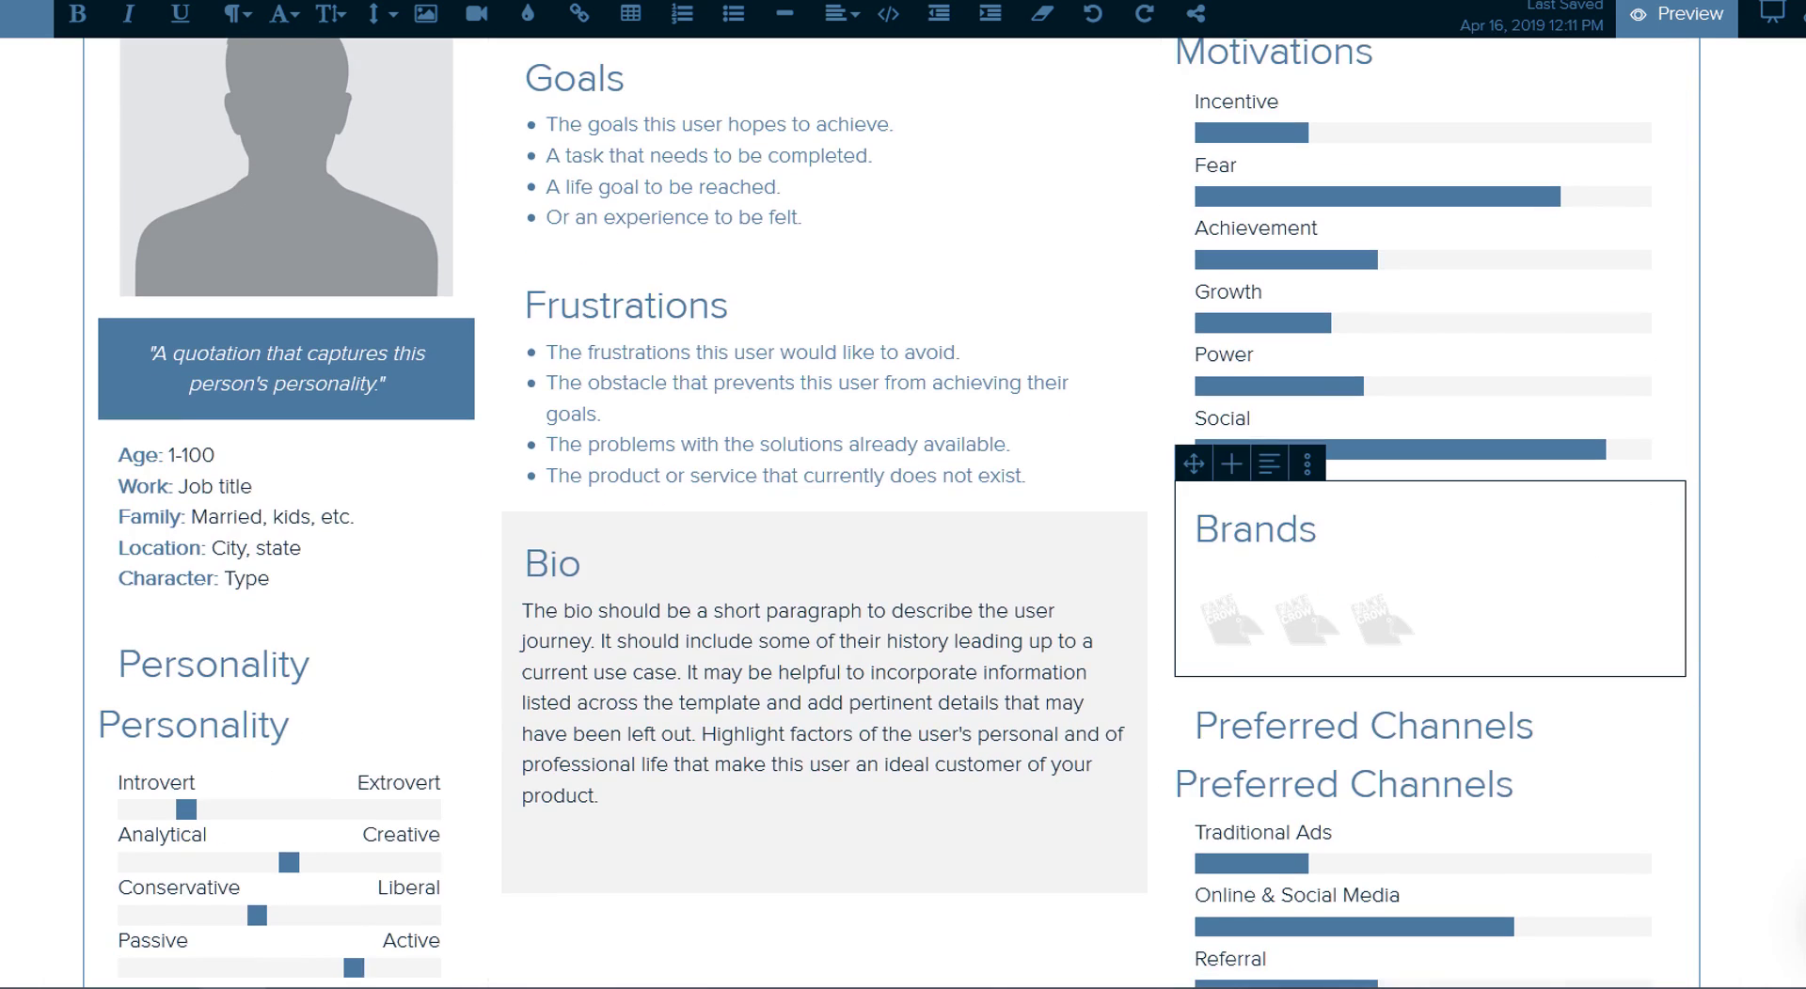
scroll(1589, 565, down, 3)
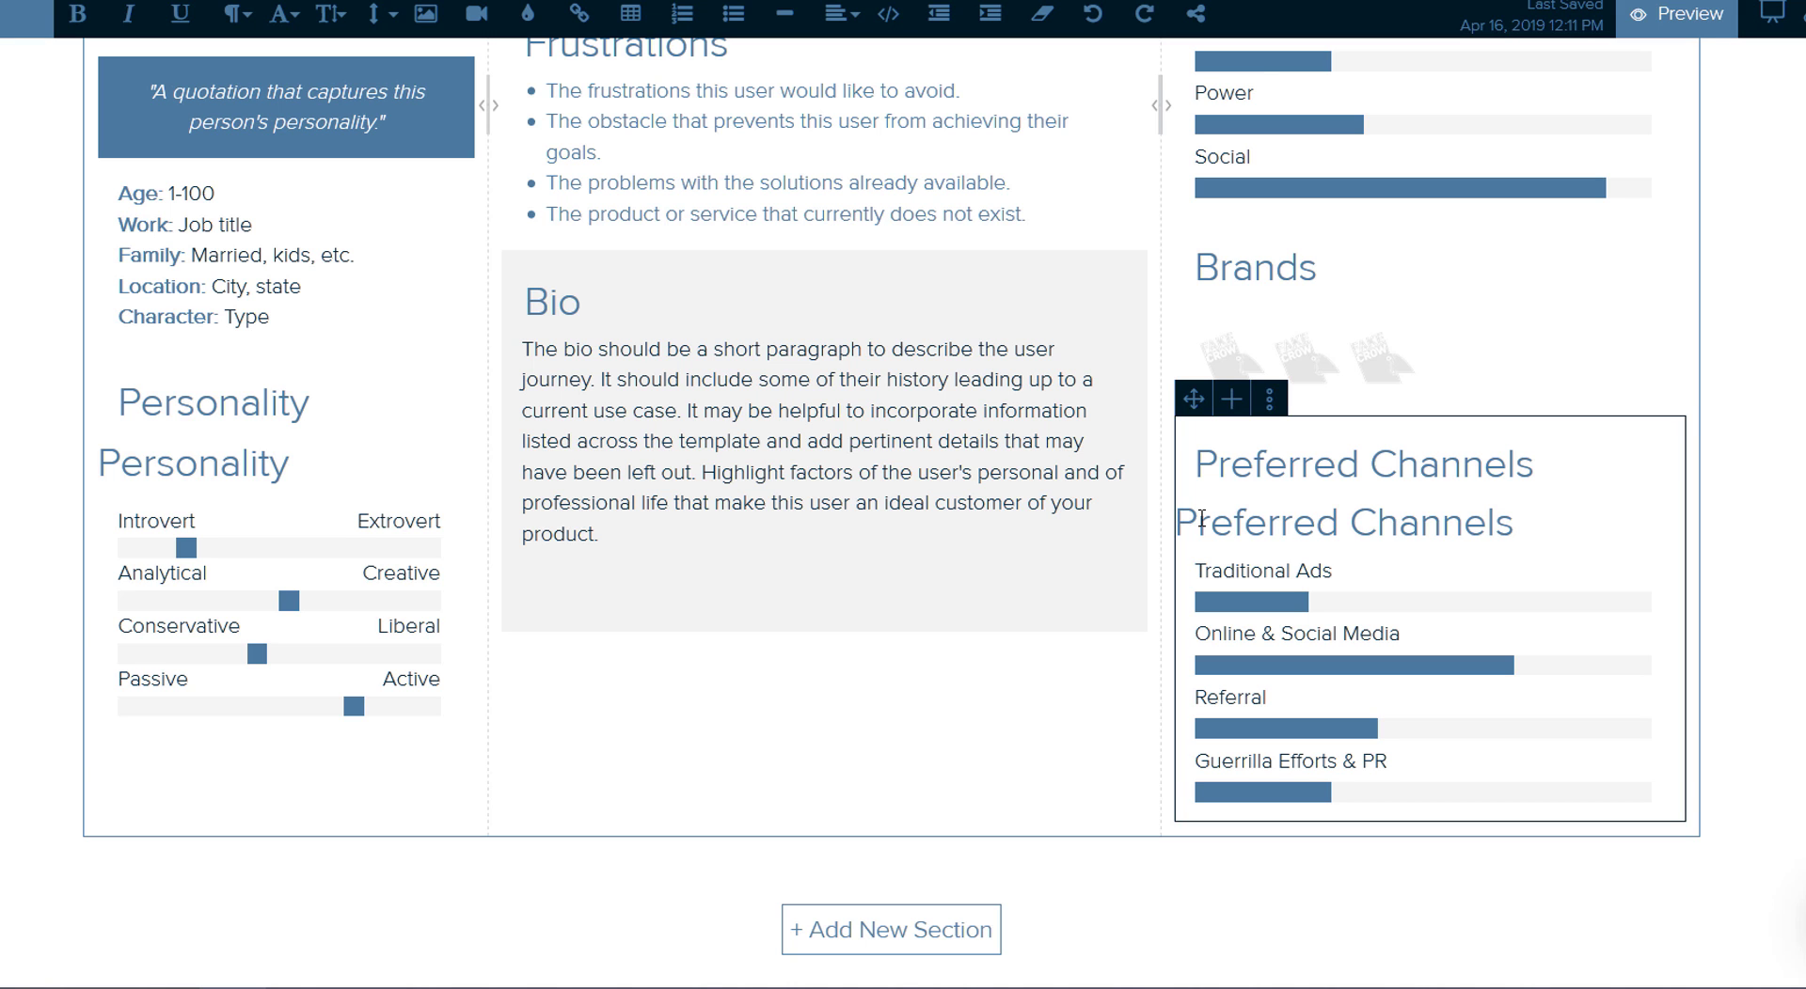
mouse_move(1229, 573)
mouse_move(1255, 637)
scroll(1094, 729, up, 5)
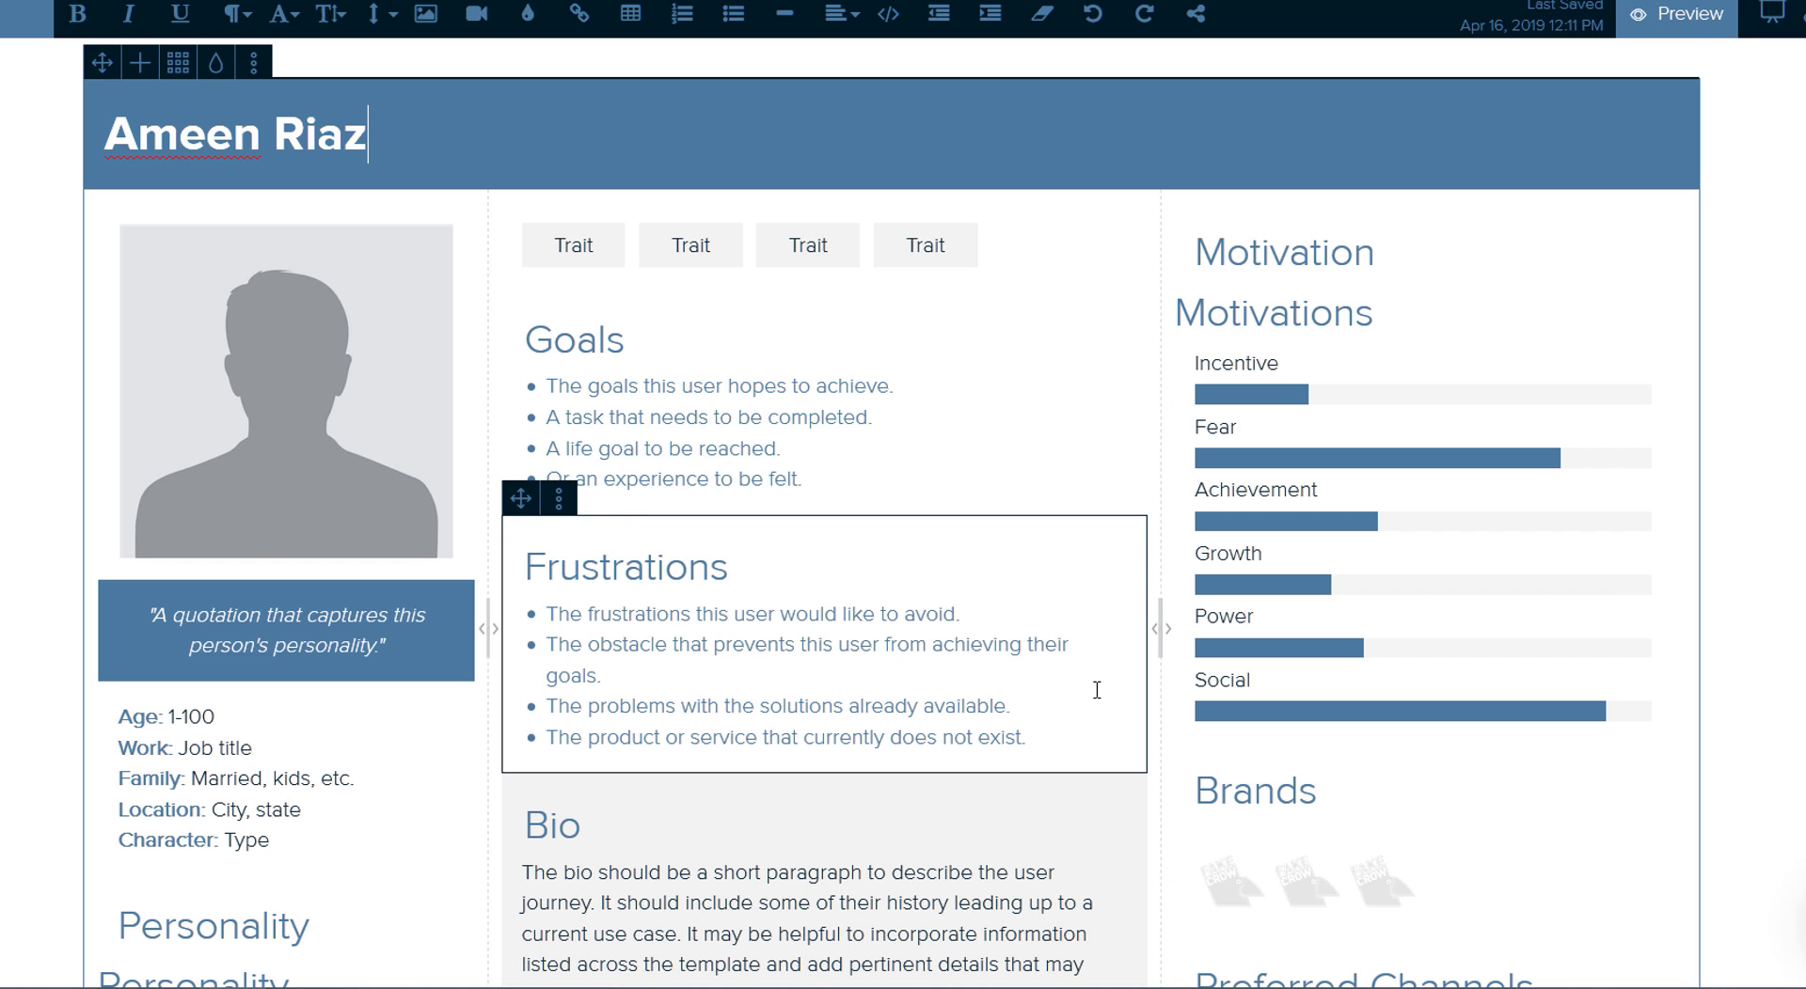
scroll(1097, 690, down, 5)
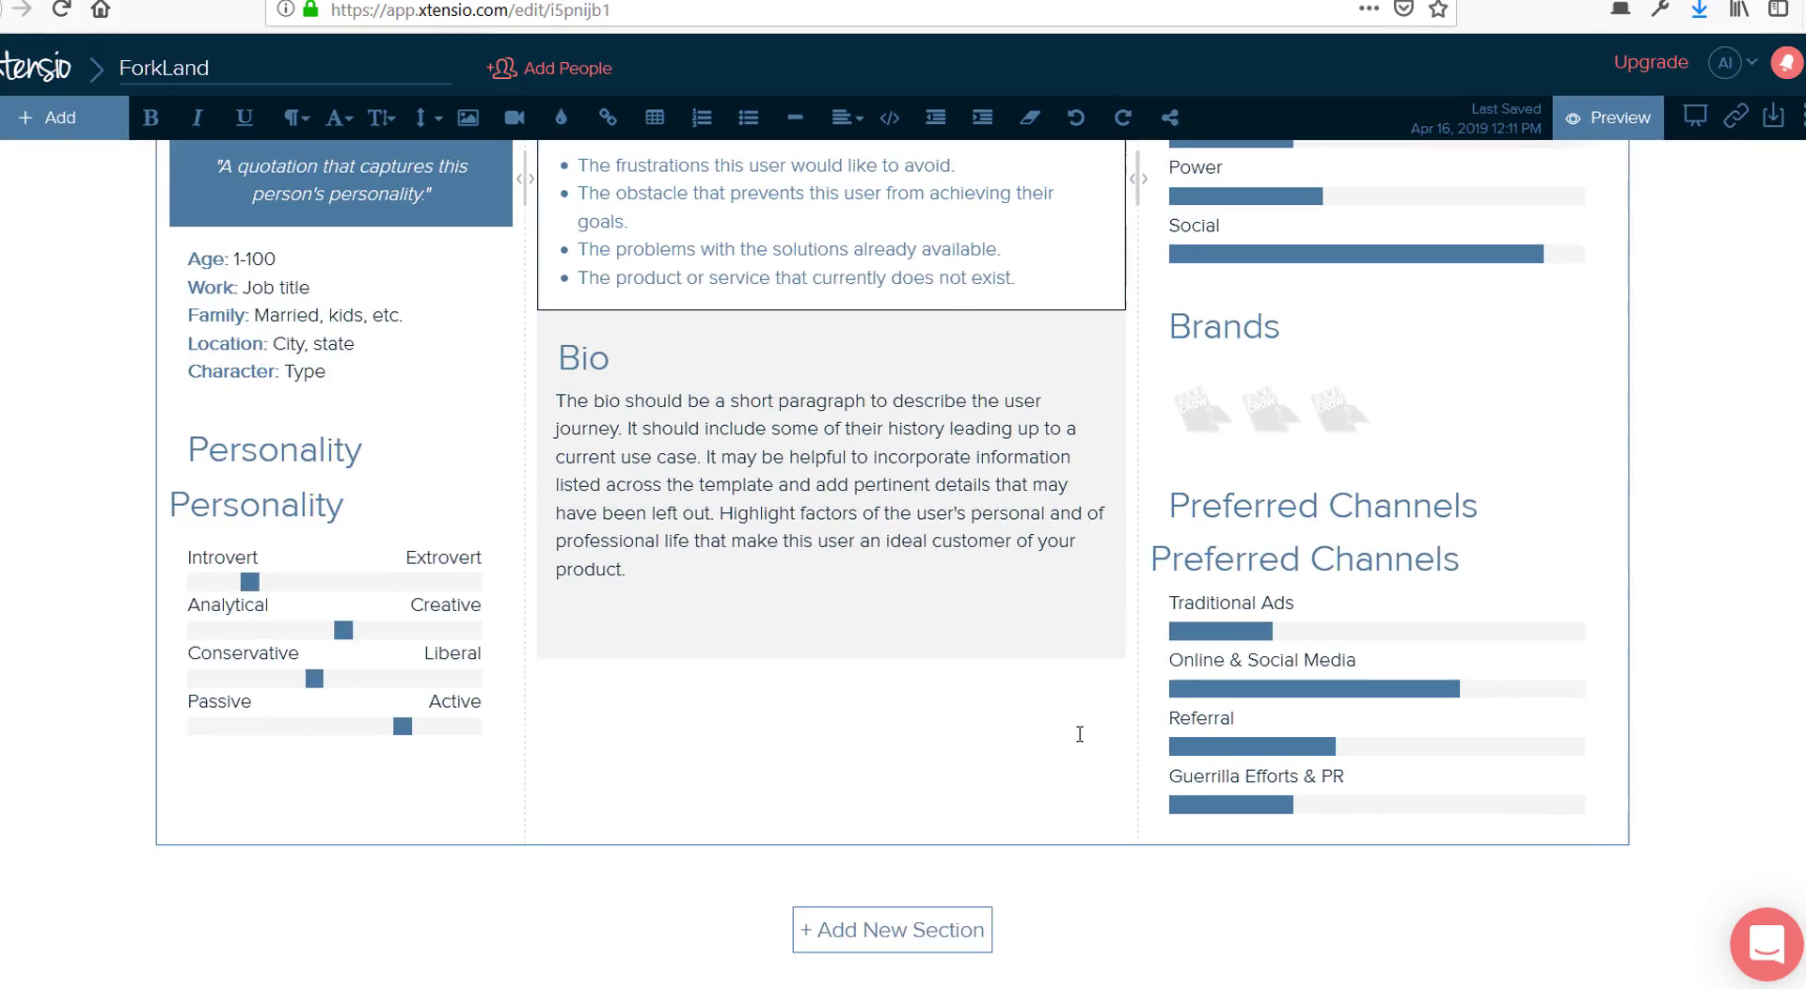
scroll(1079, 734, up, 5)
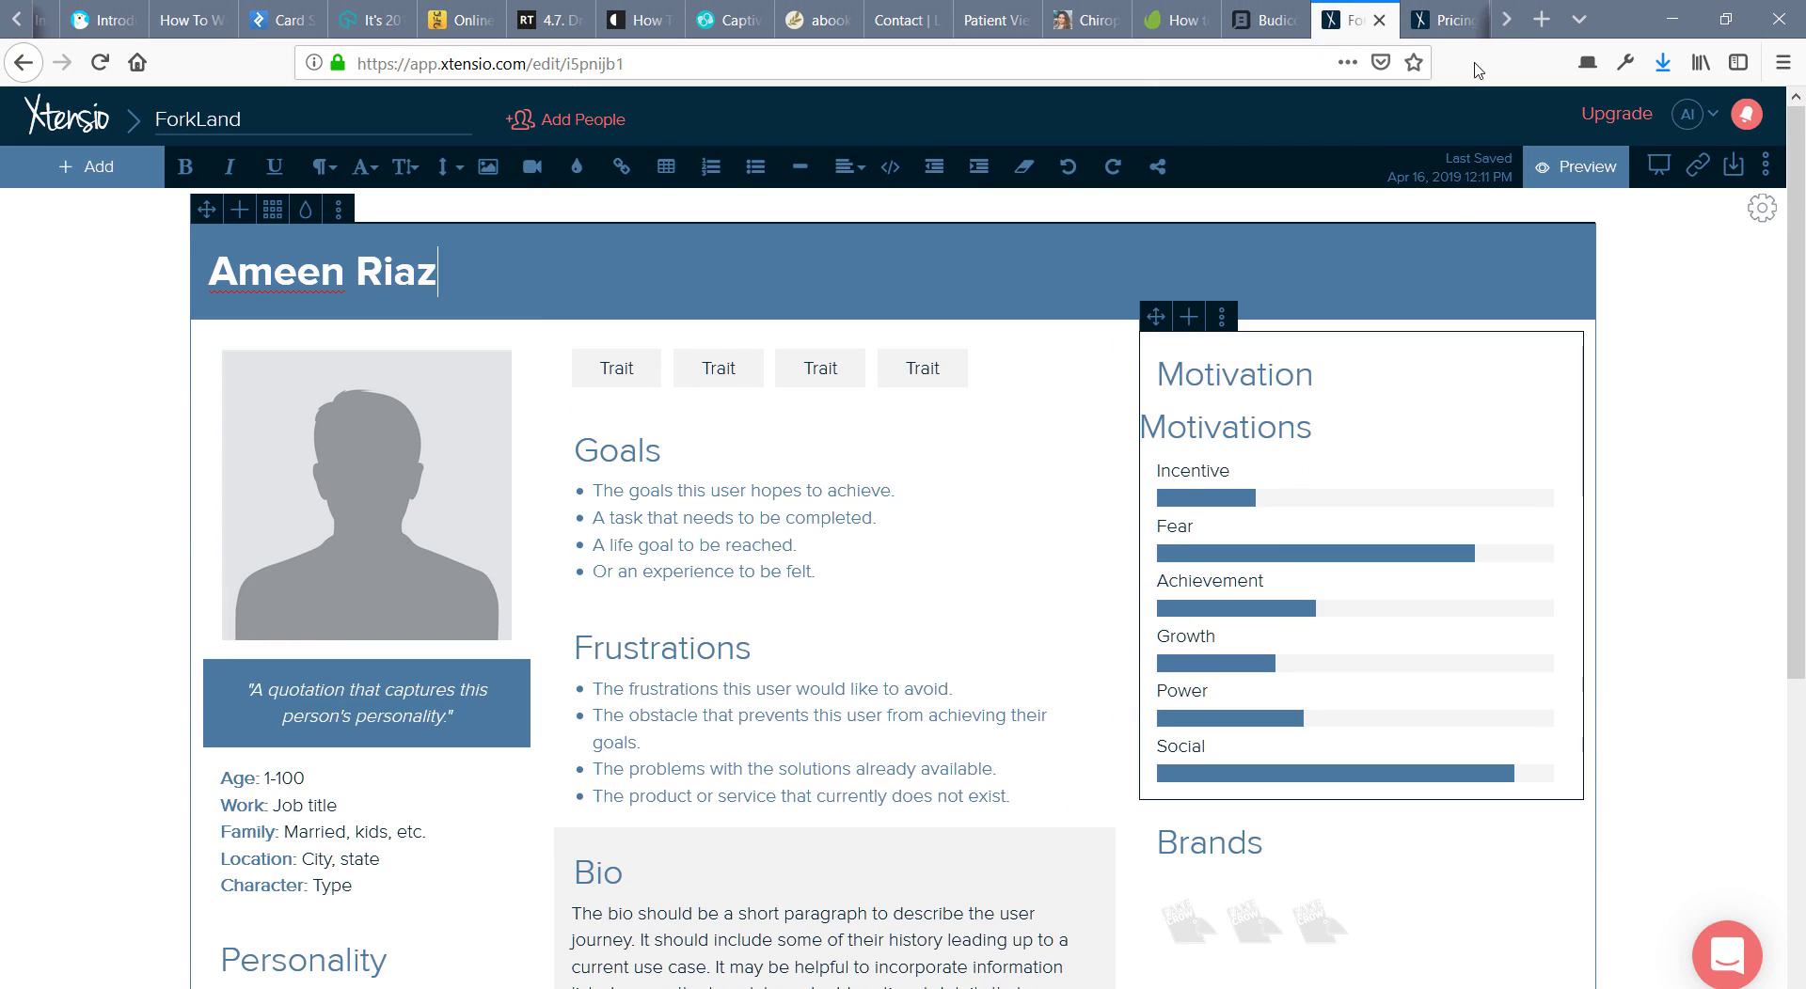
Switch to the UXPressia persona in the Frokland-Ecommerce Store project and examine its Demographic, Skills and Background sections
scroll(1434, 20, down, 2)
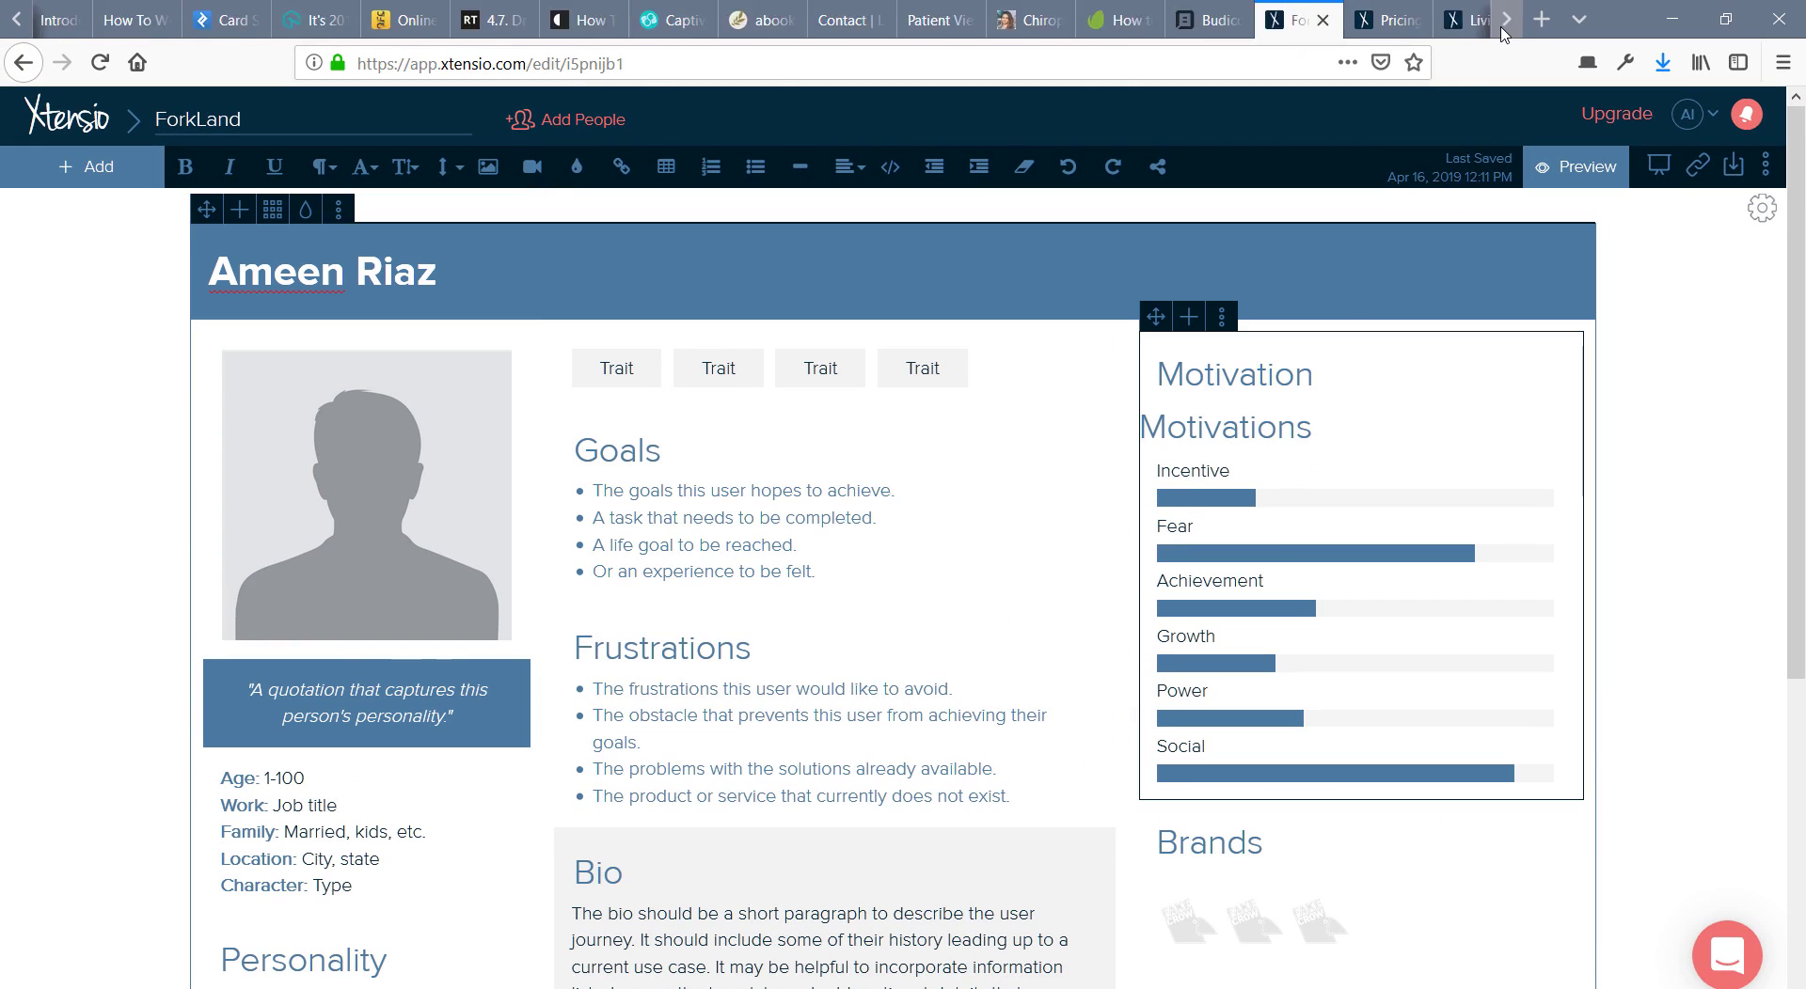
click(1428, 23)
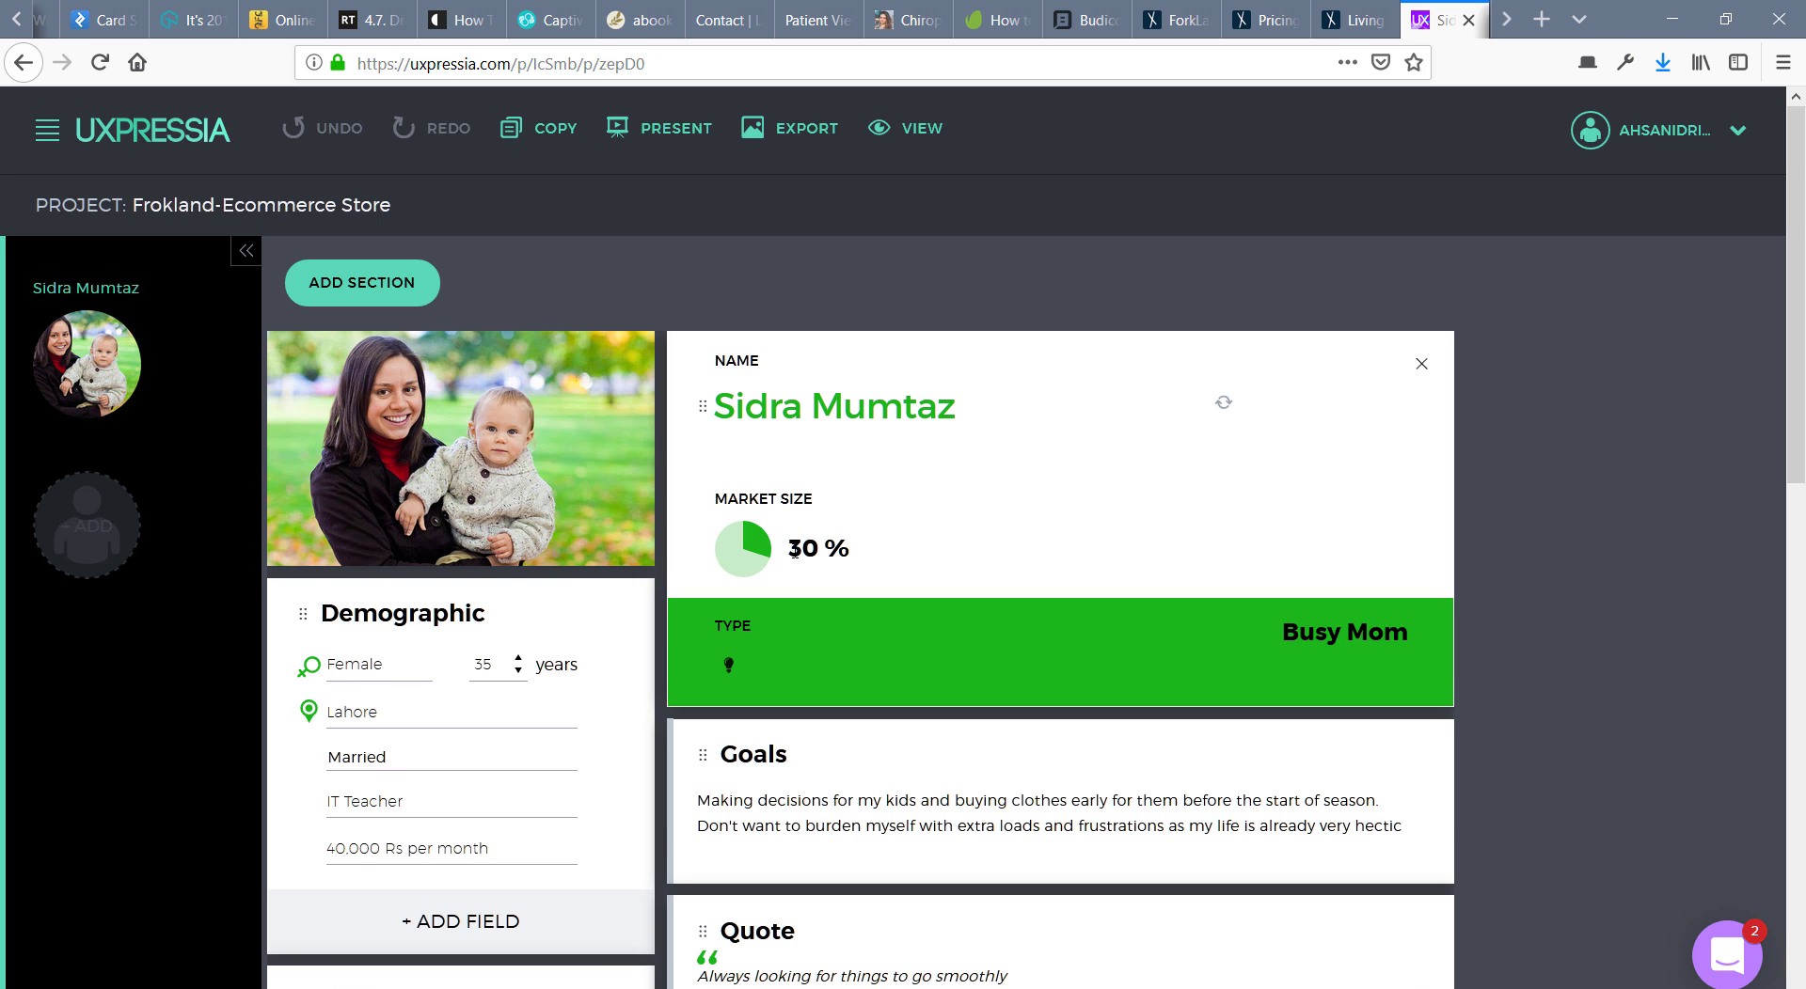
scroll(750, 617, down, 3)
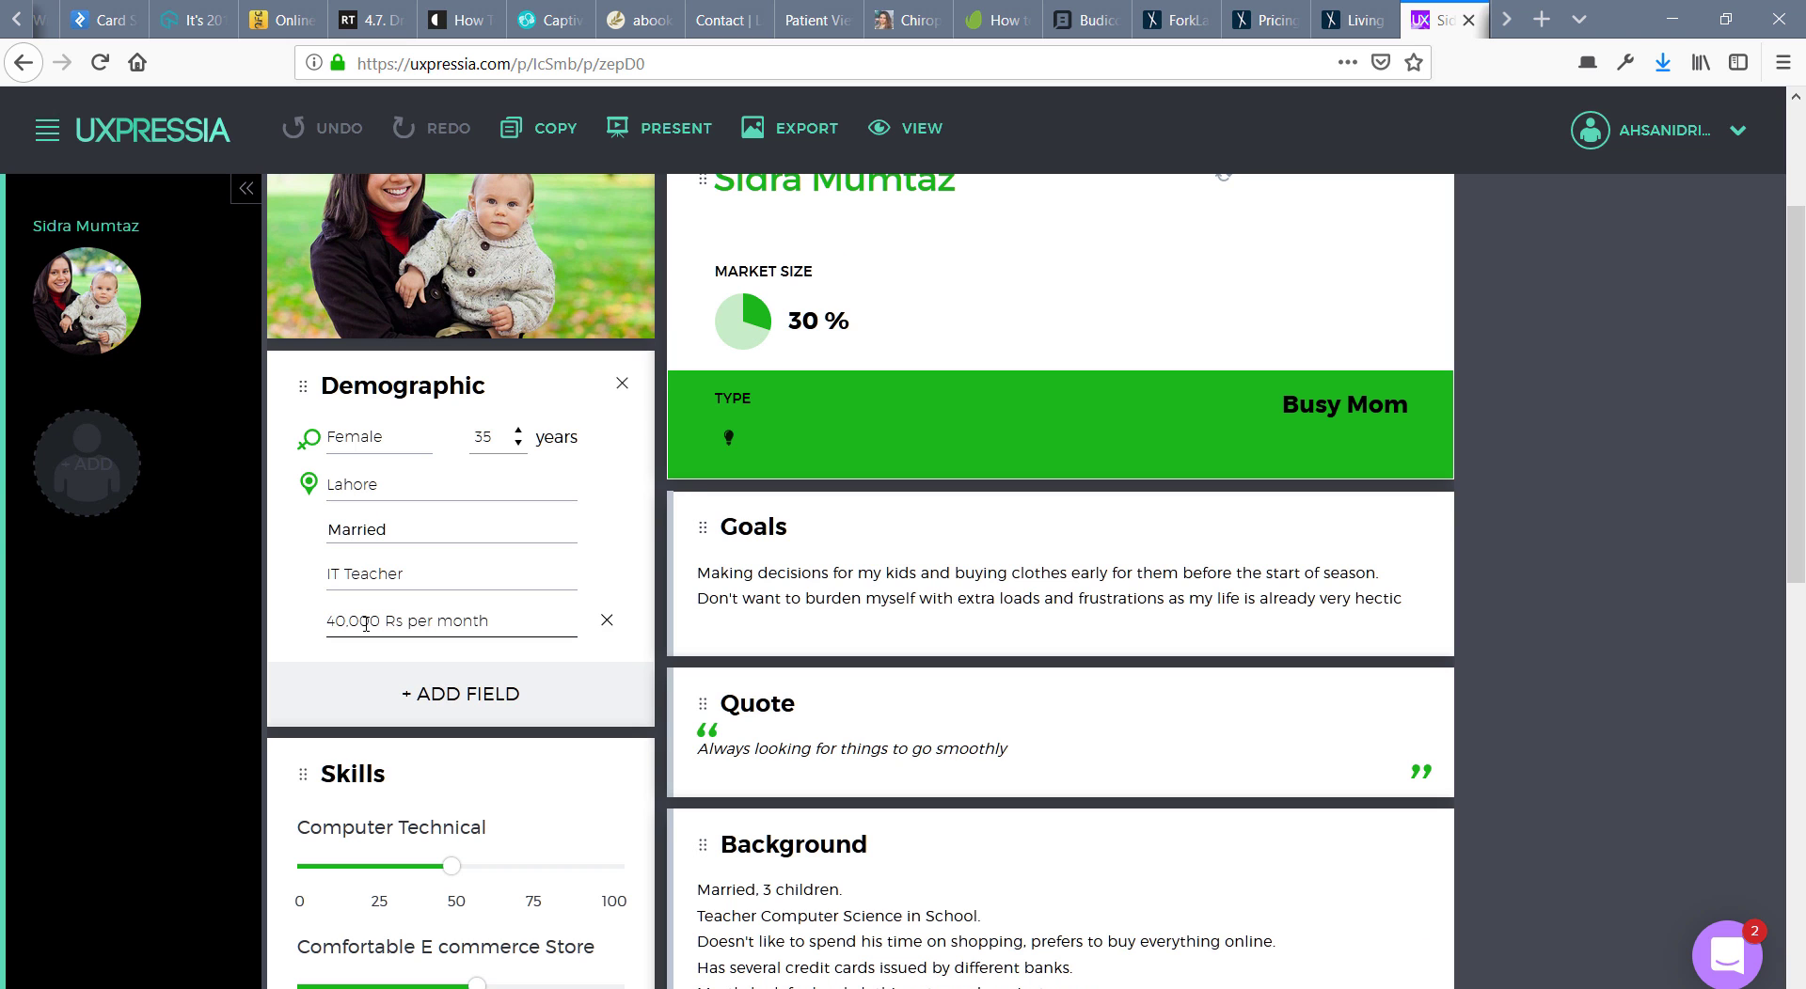
scroll(470, 508, down, 3)
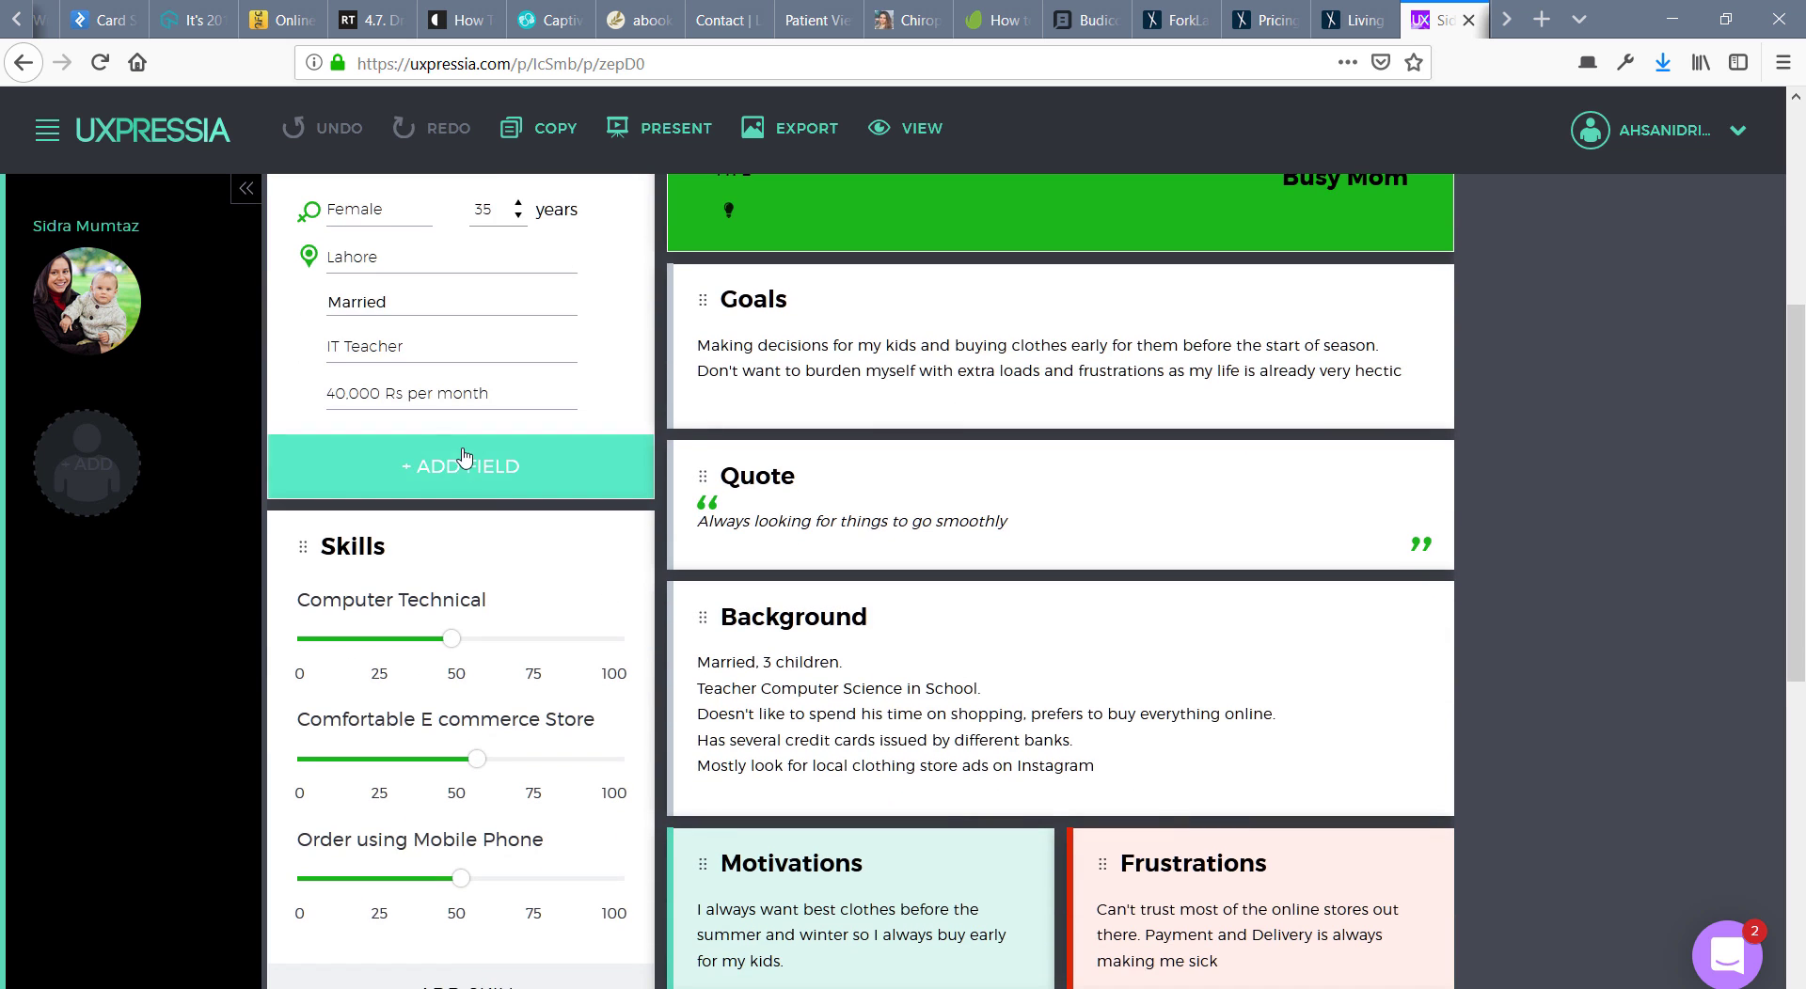
scroll(466, 471, down, 3)
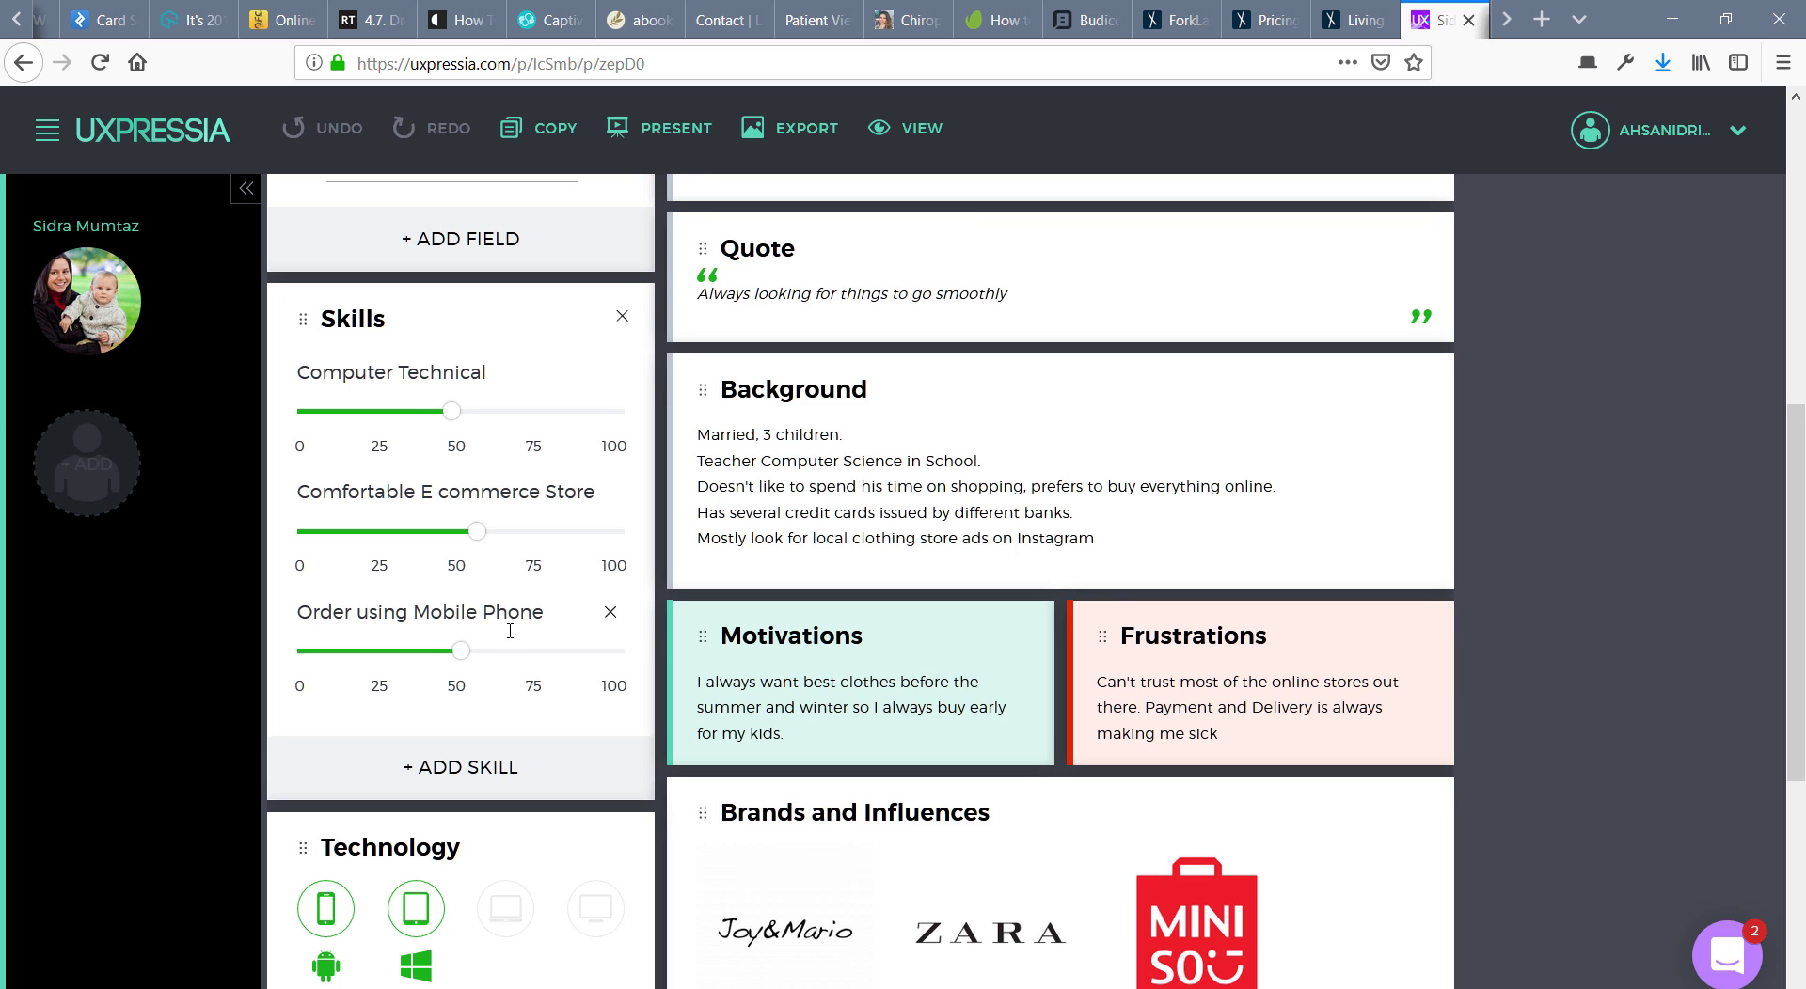
scroll(522, 677, down, 5)
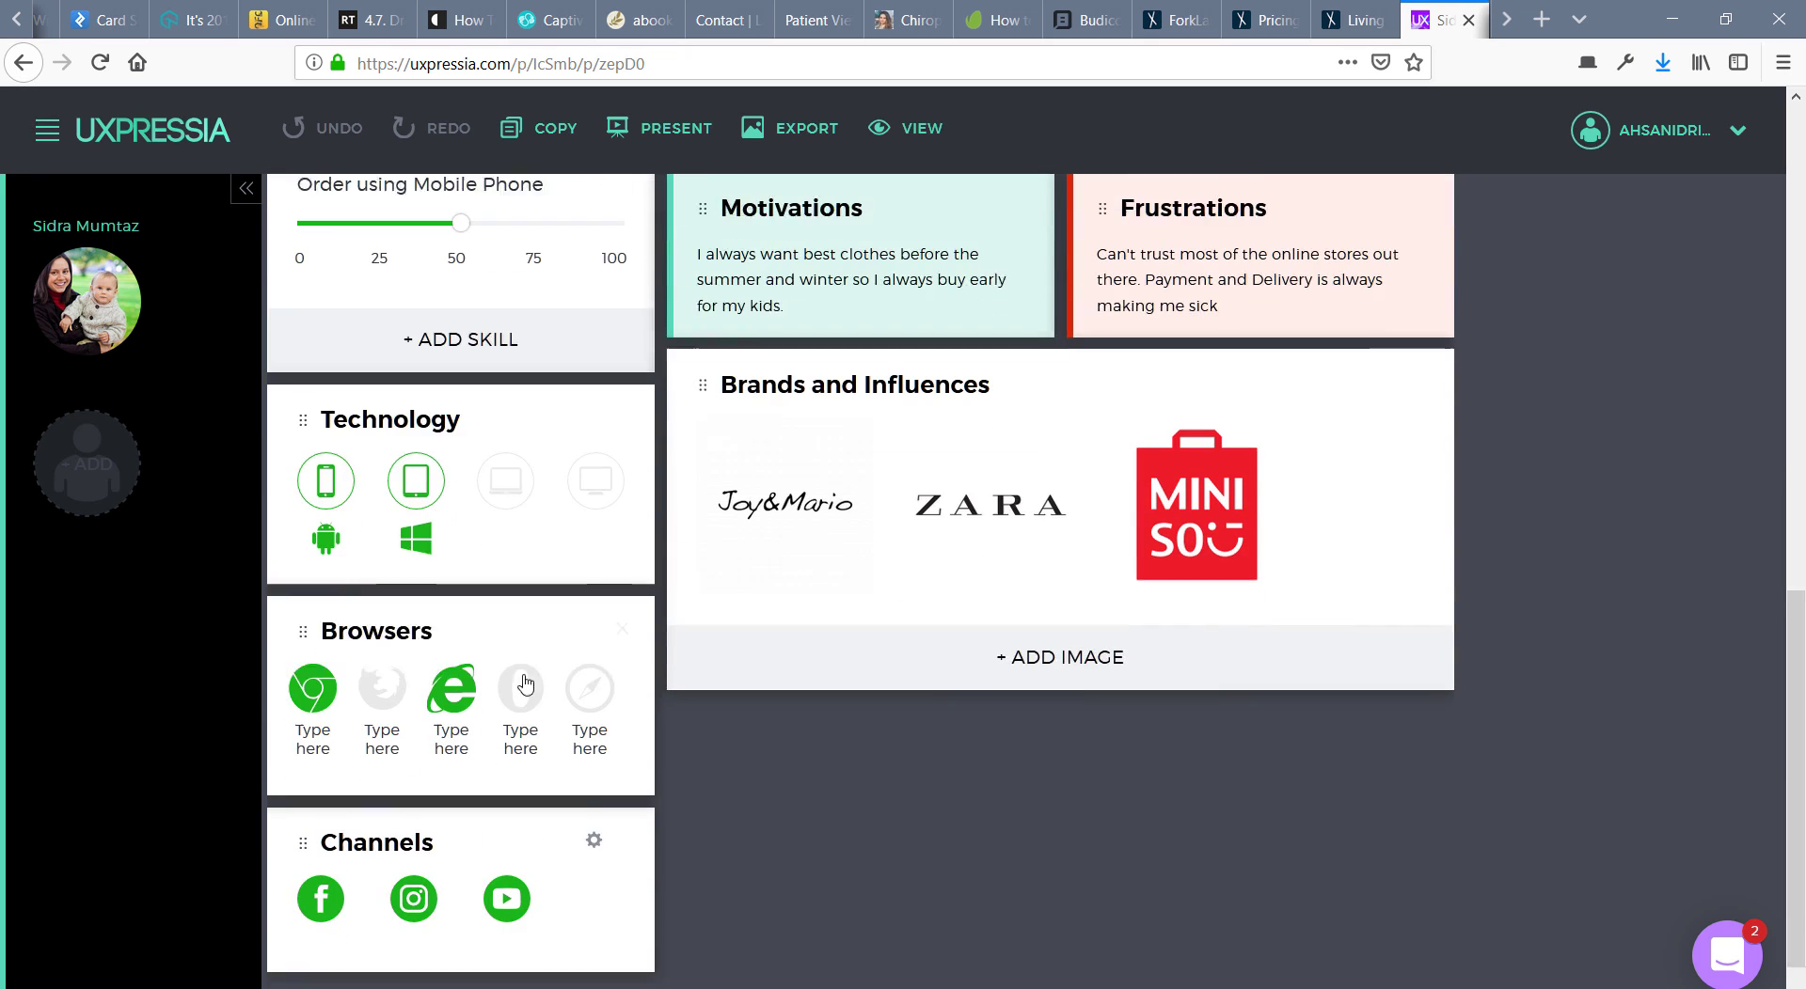
View the operating system choices offered for the phone, tablet, laptop and desktop in the persona's Technology section
click(327, 458)
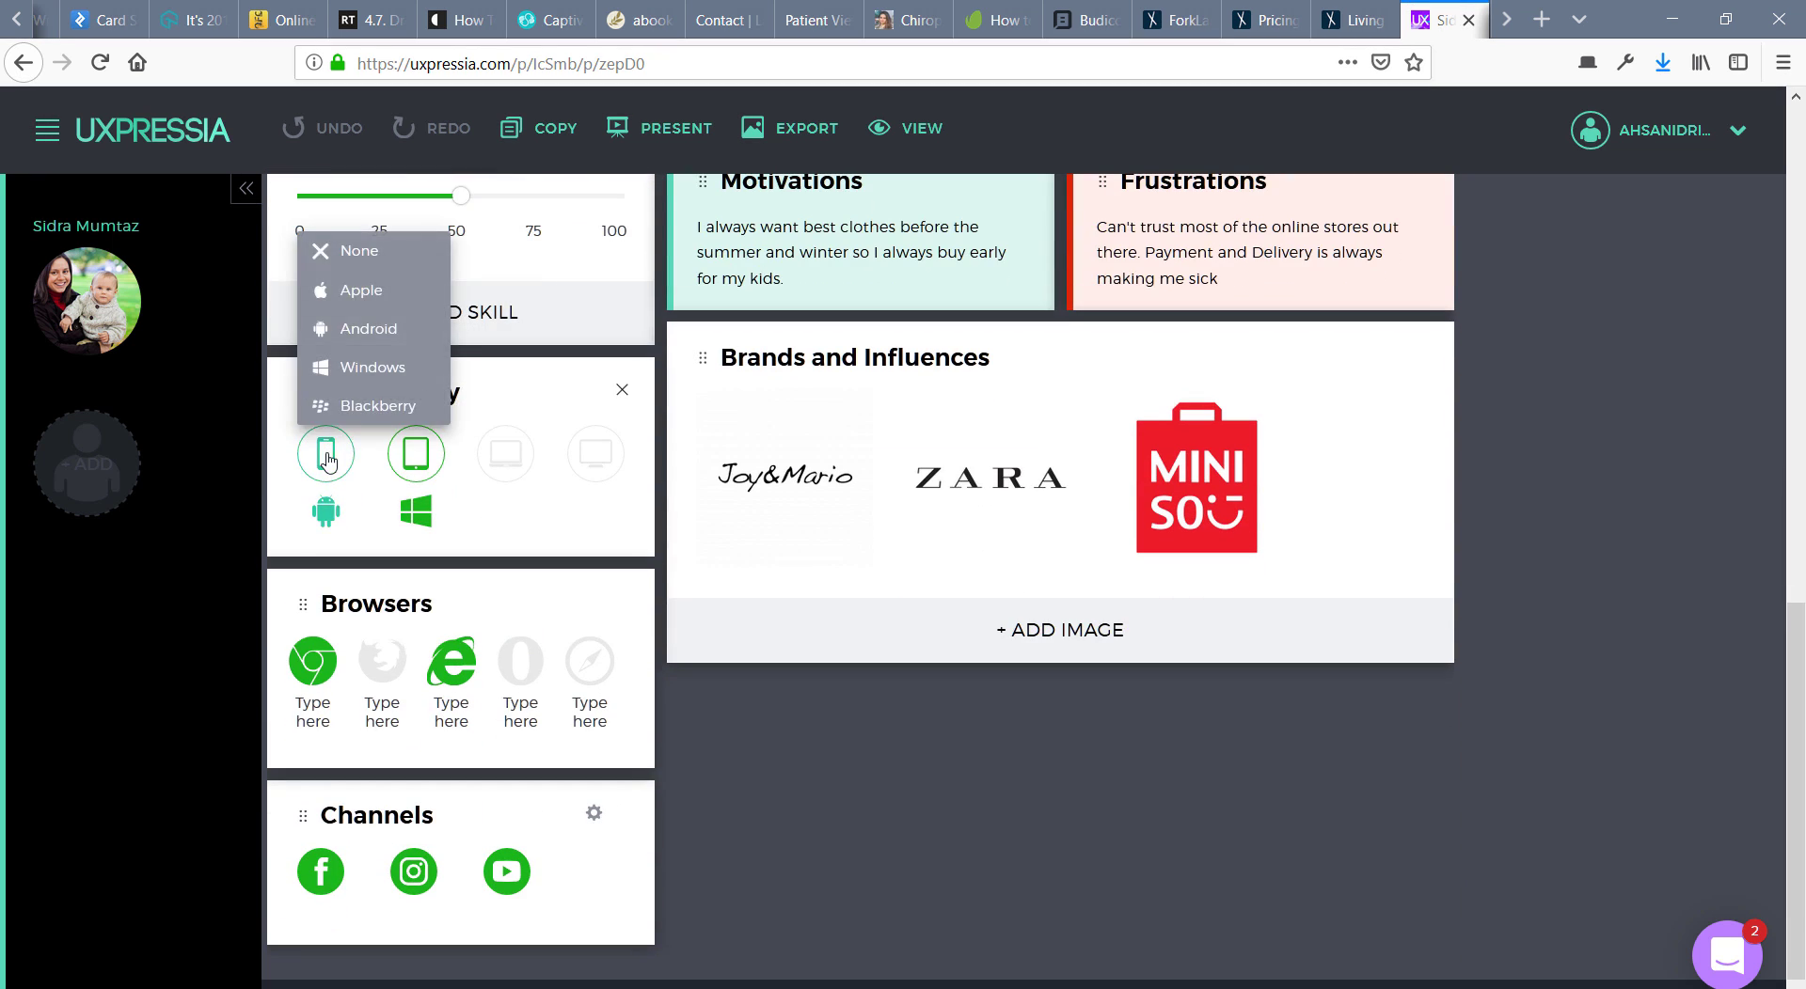
mouse_move(317, 477)
mouse_move(429, 471)
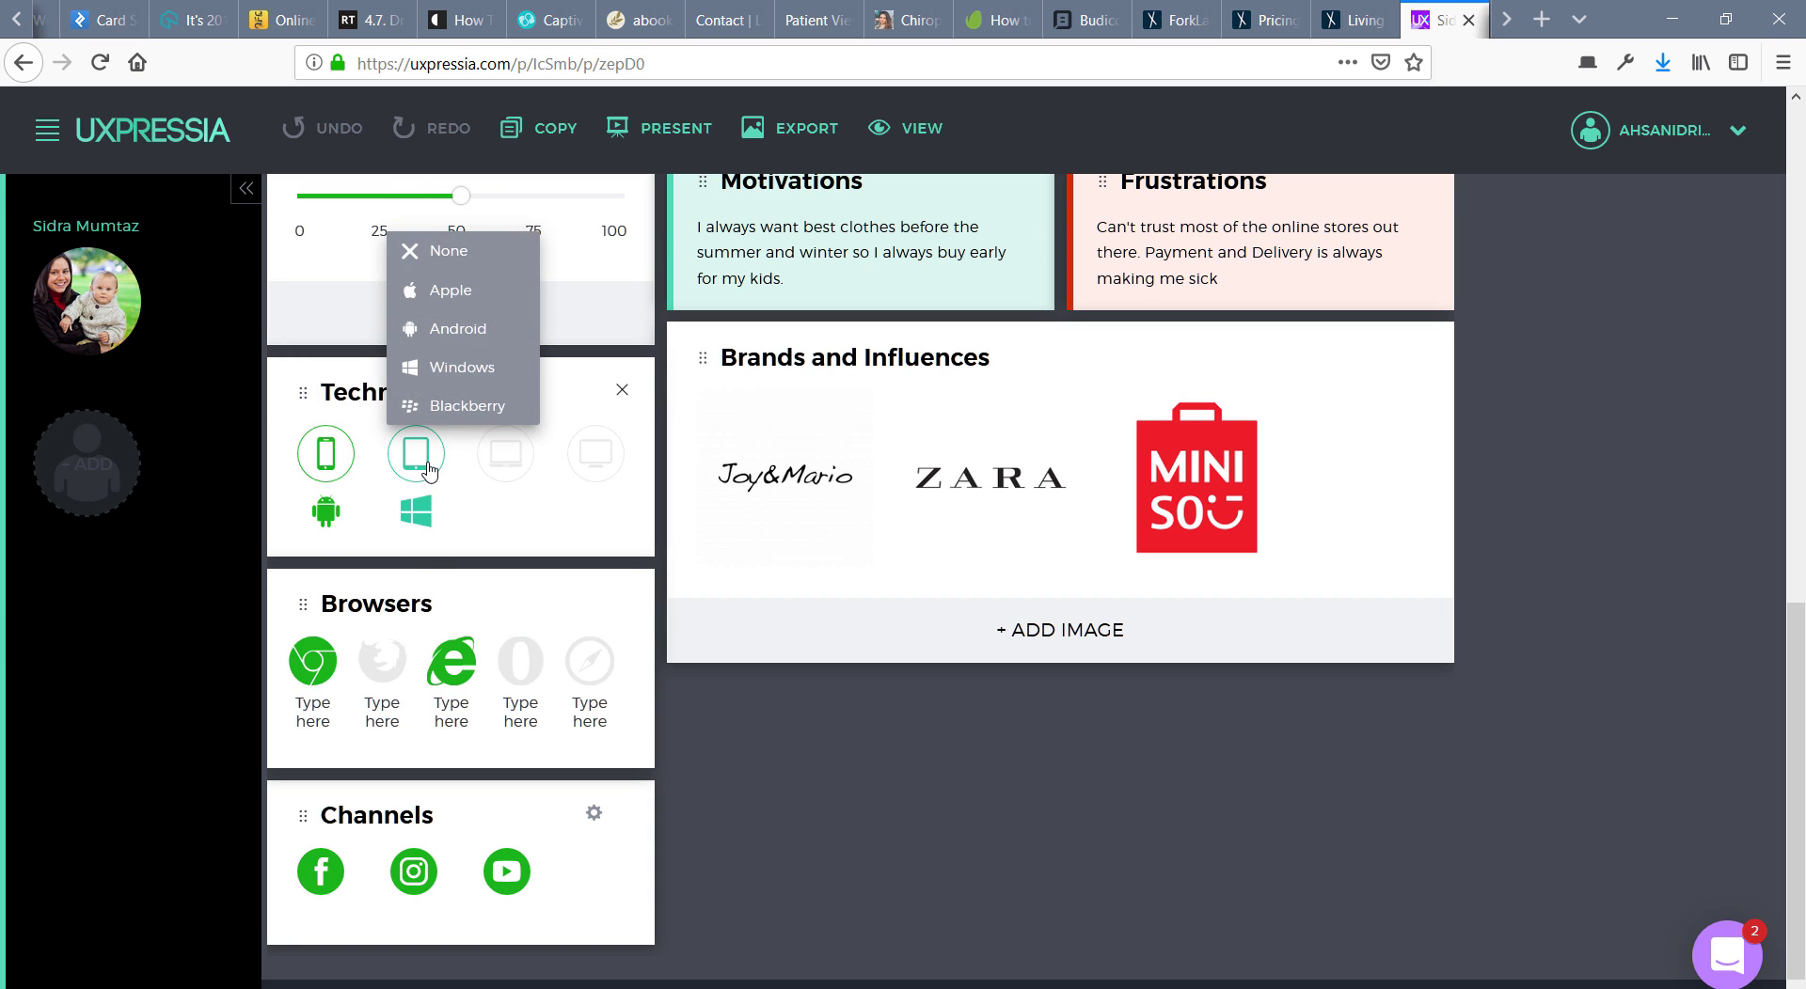
mouse_move(505, 459)
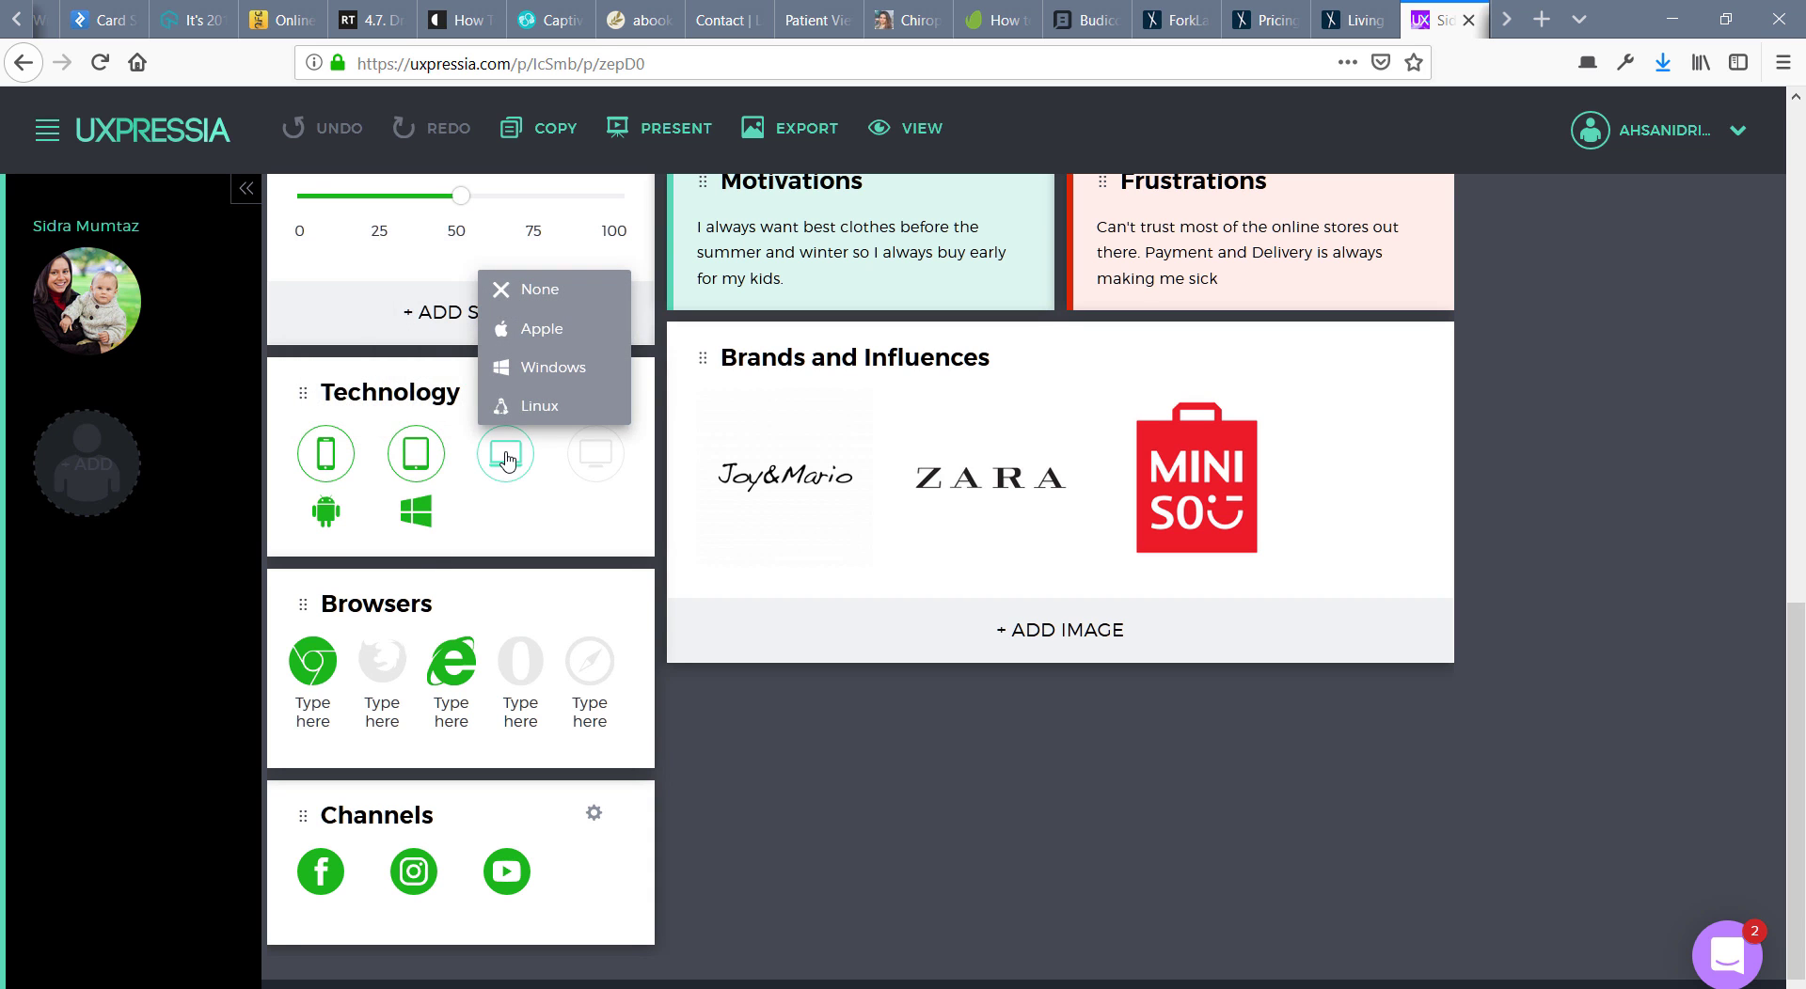
mouse_move(595, 455)
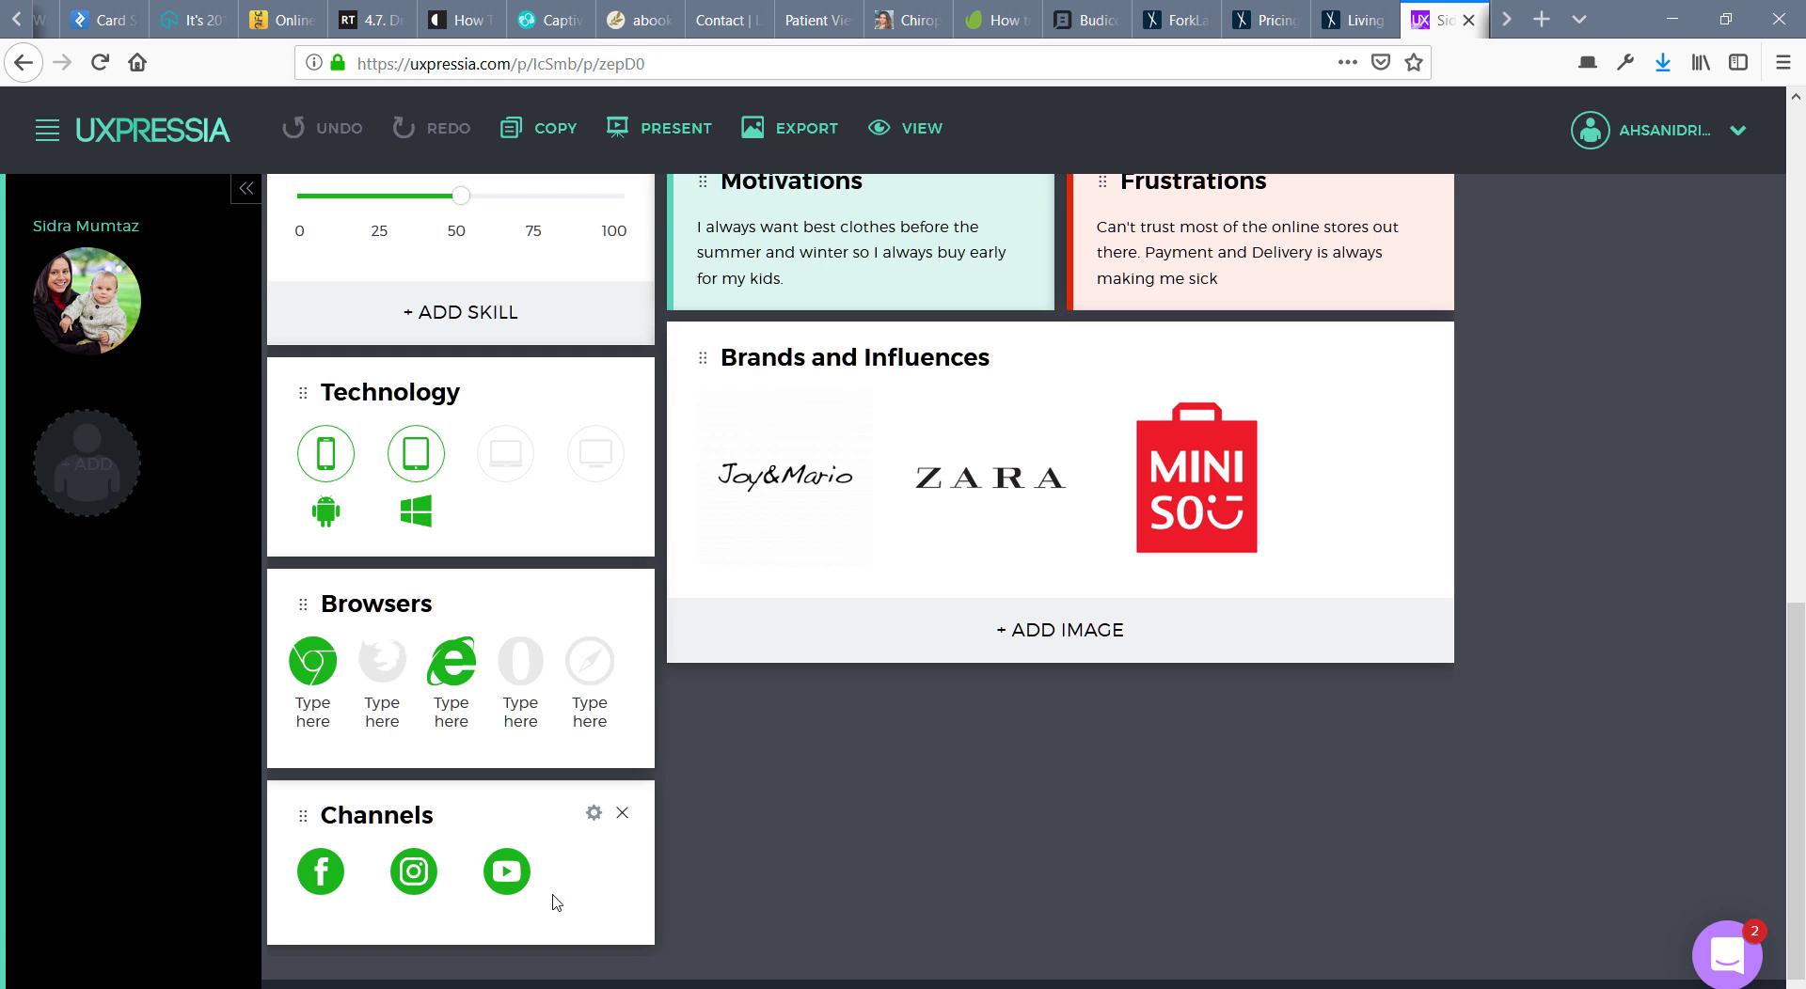
Examine the example persona's Brands and Influences section, then review its profile, market size, type and goals
scroll(984, 860, up, 3)
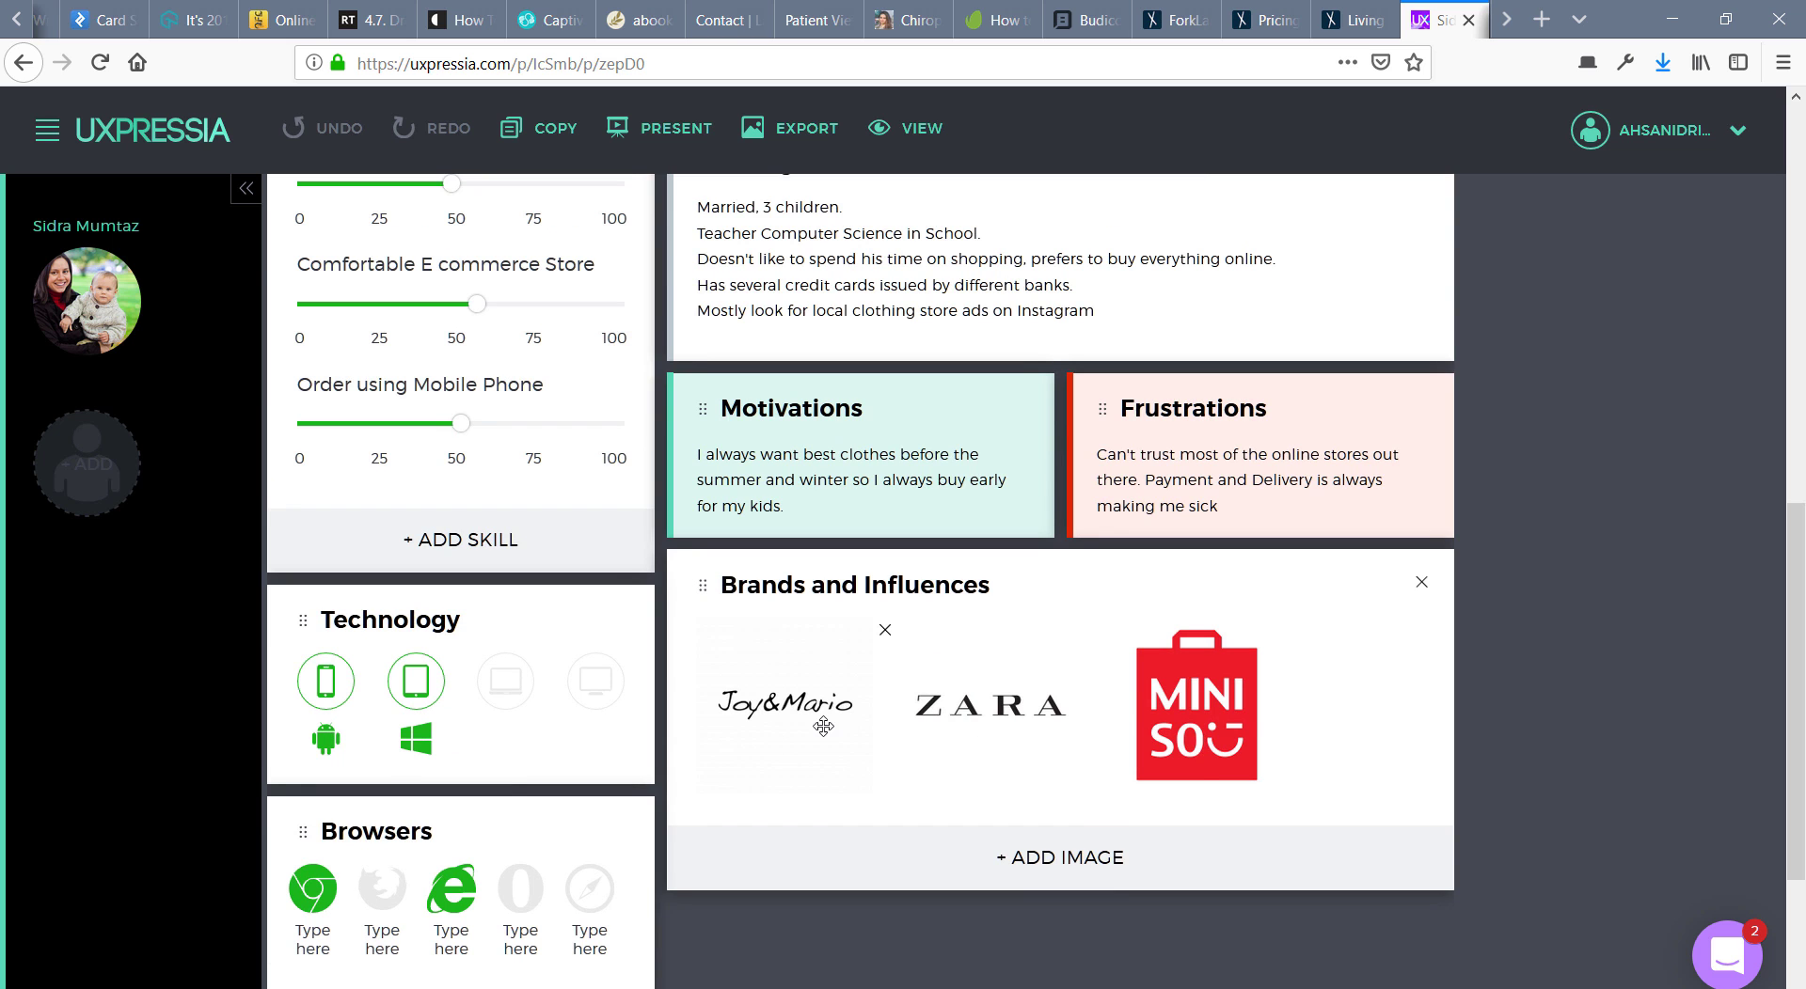
scroll(1134, 880, up, 10)
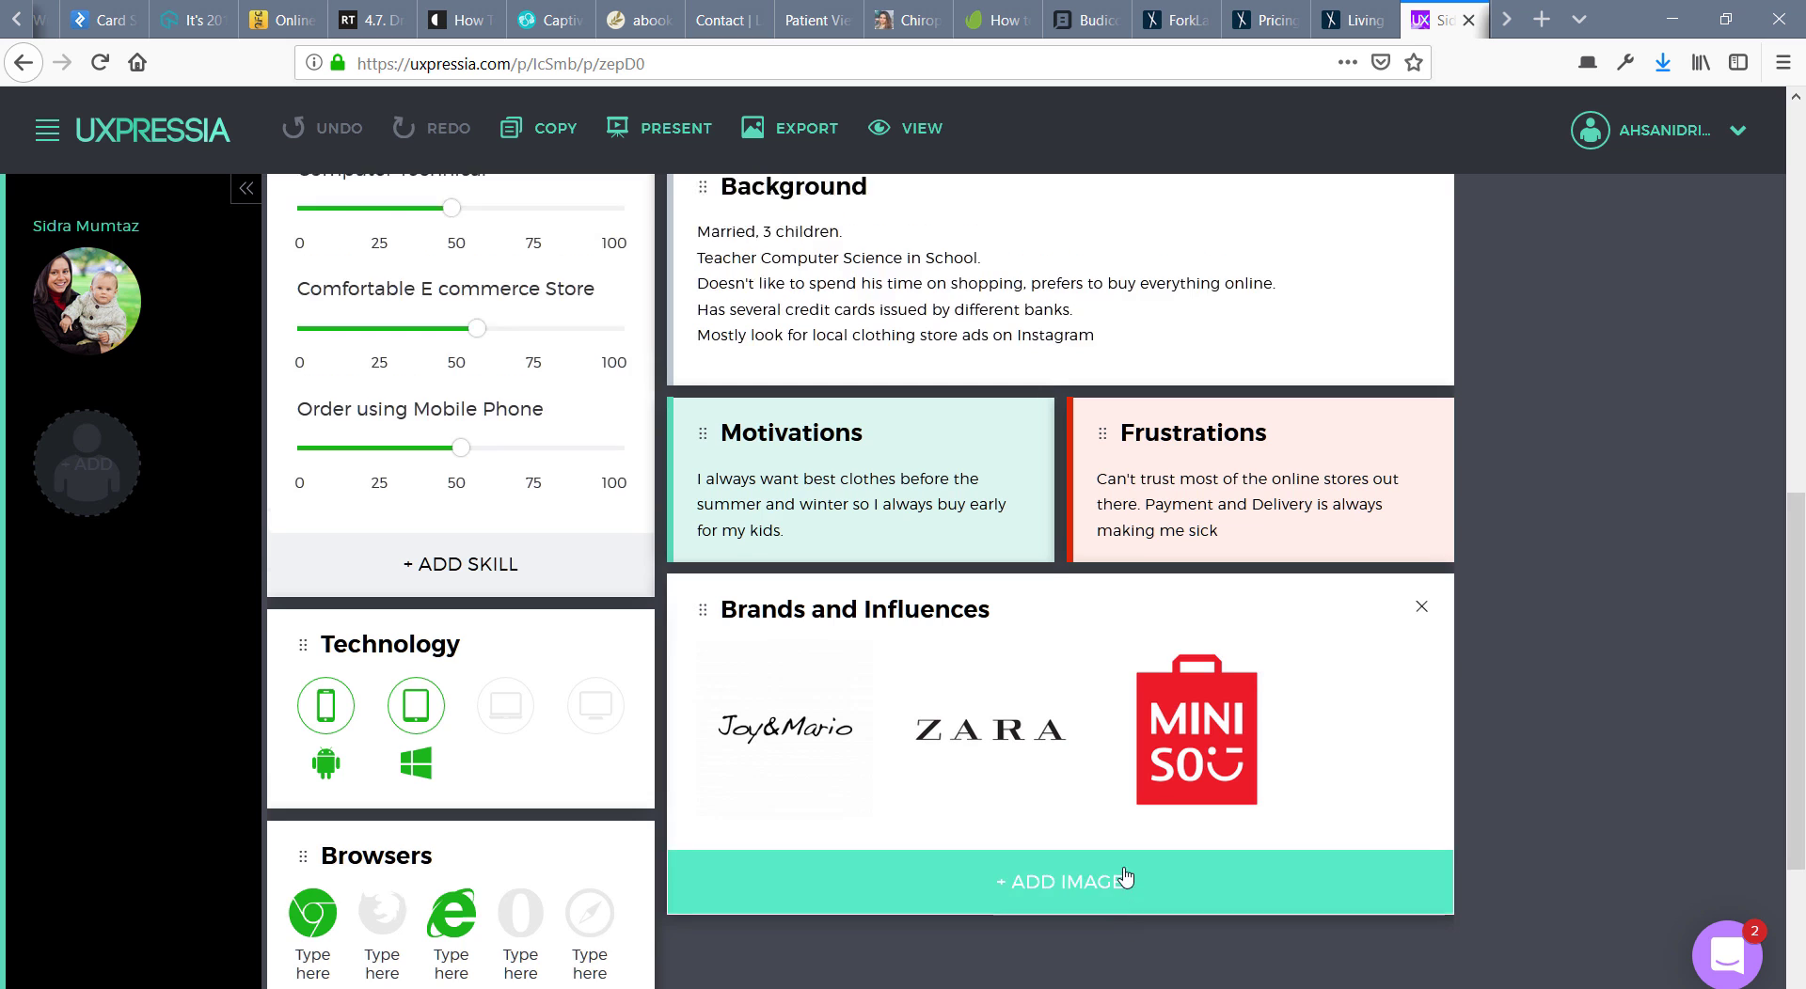
scroll(1123, 867, up, 2)
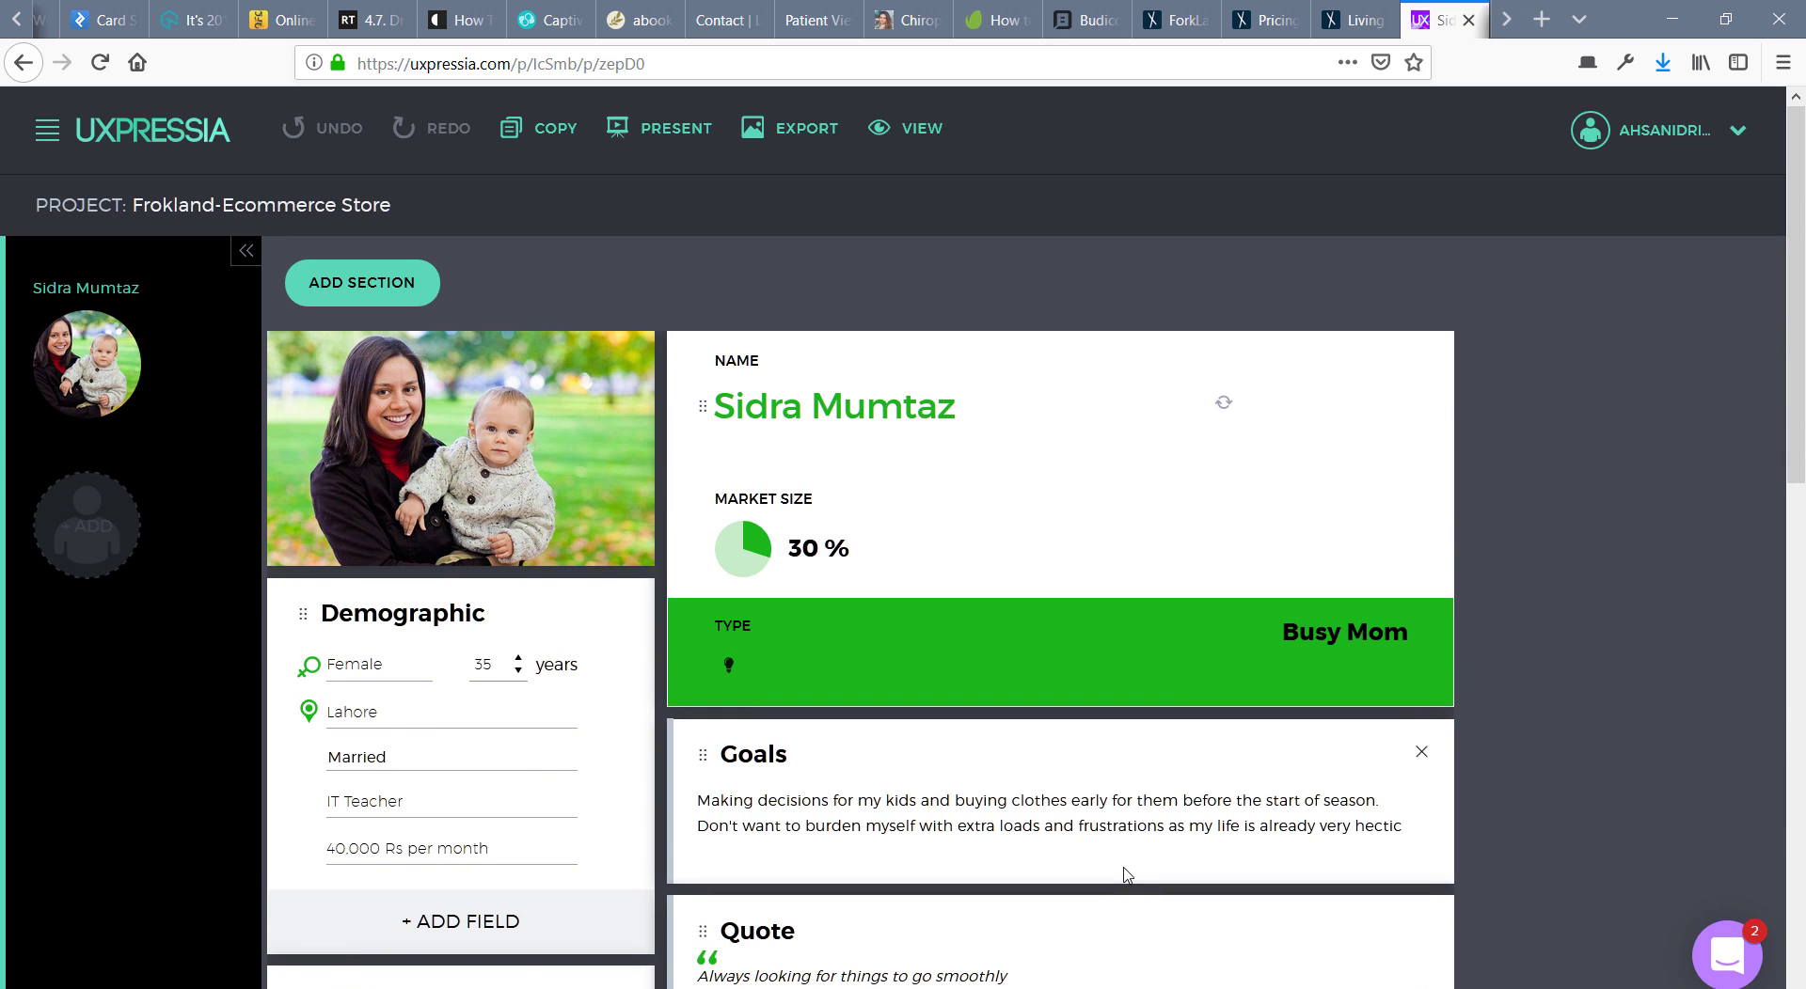
scroll(1124, 870, down, 4)
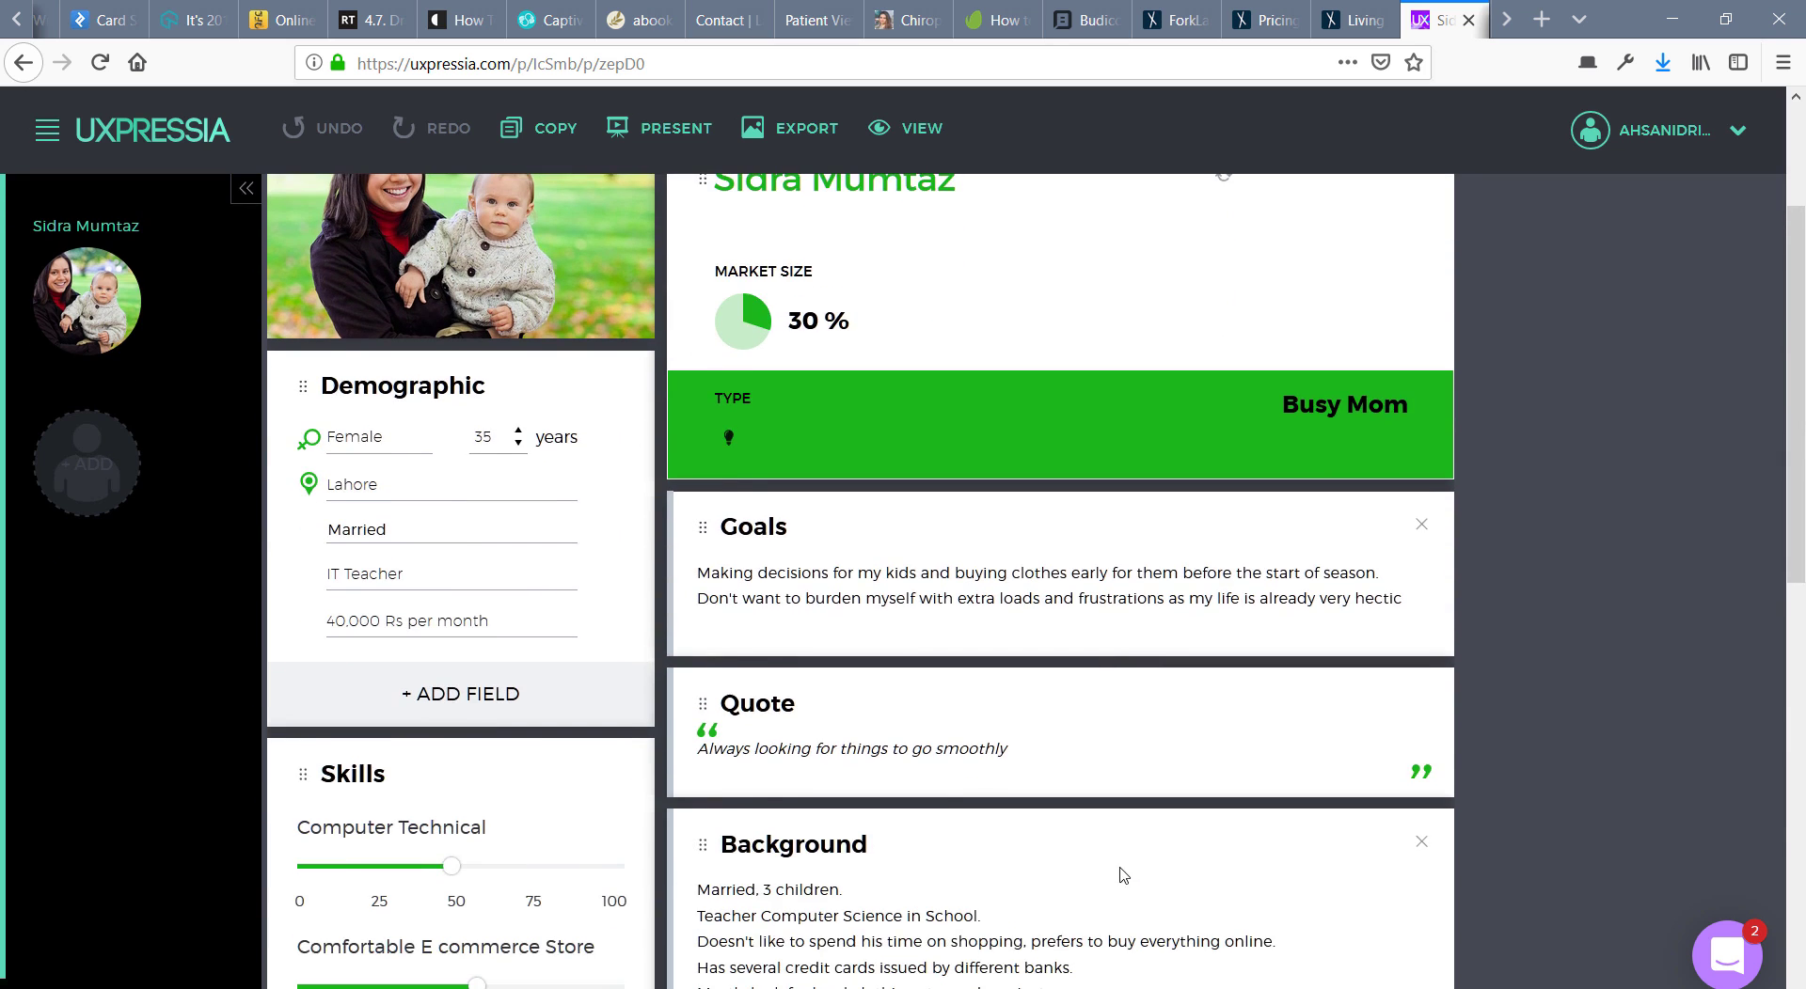
scroll(1119, 870, up, 4)
scroll(979, 859, down, 2)
scroll(969, 855, up, 2)
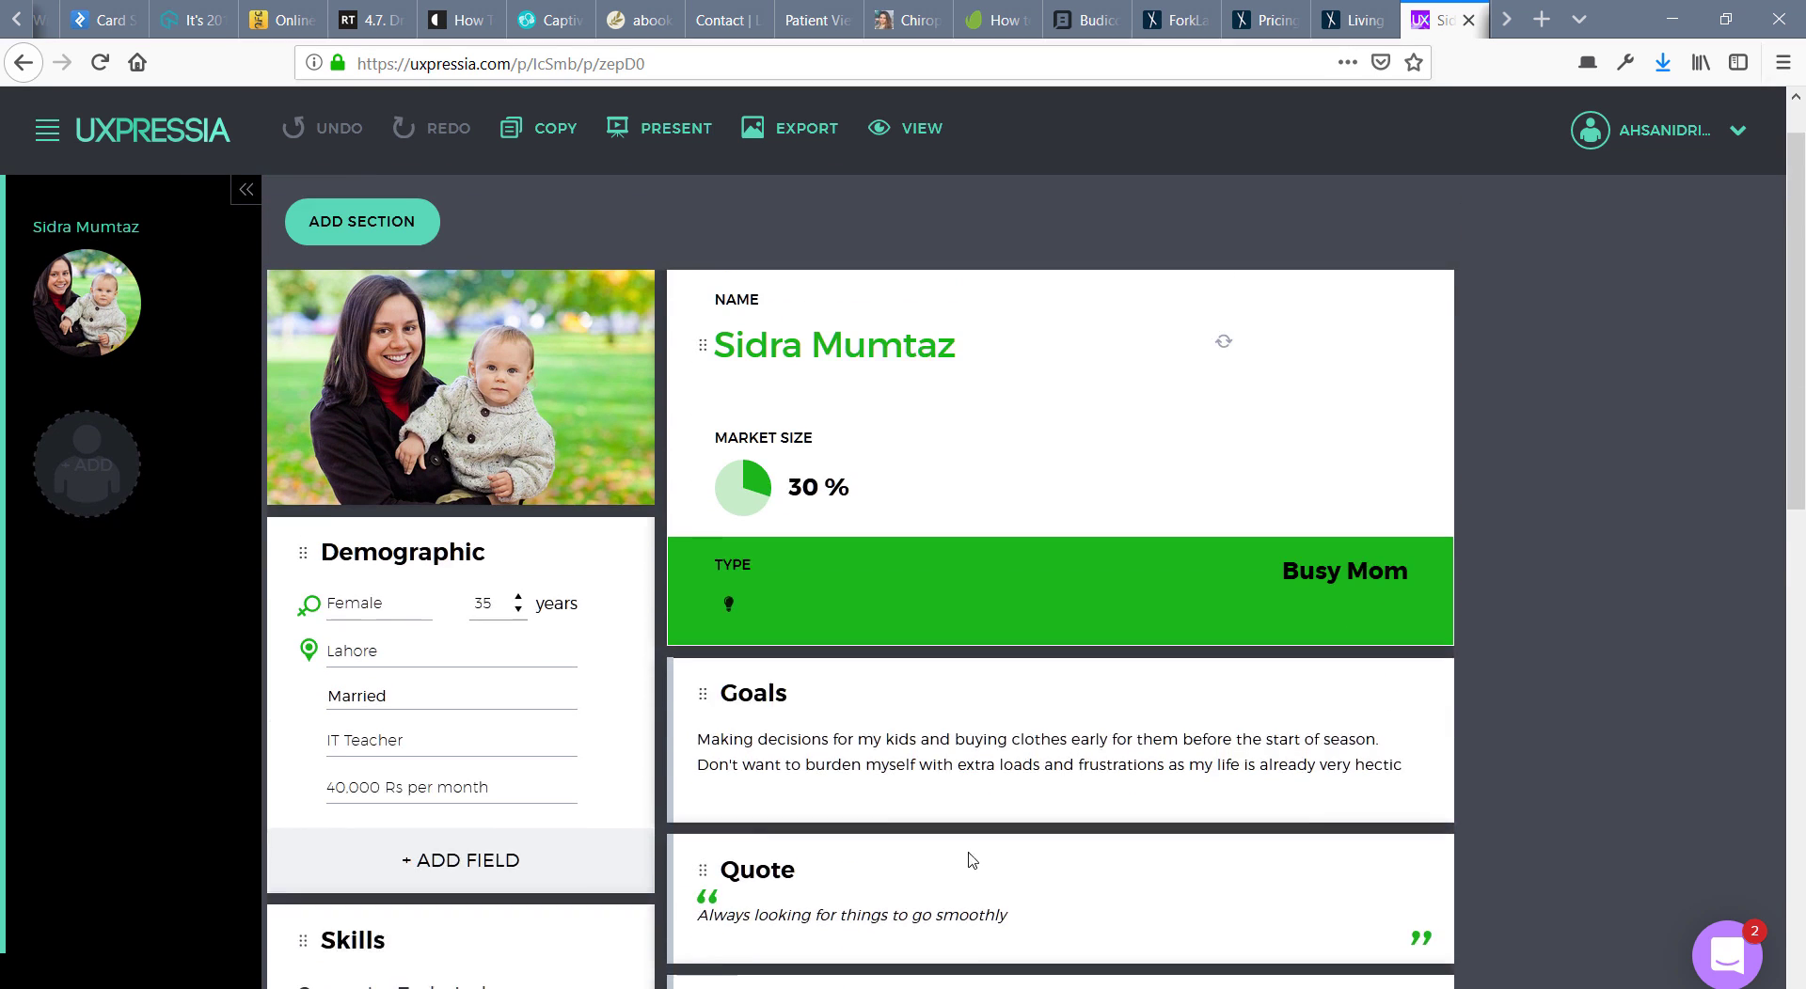
scroll(1364, 743, down, 3)
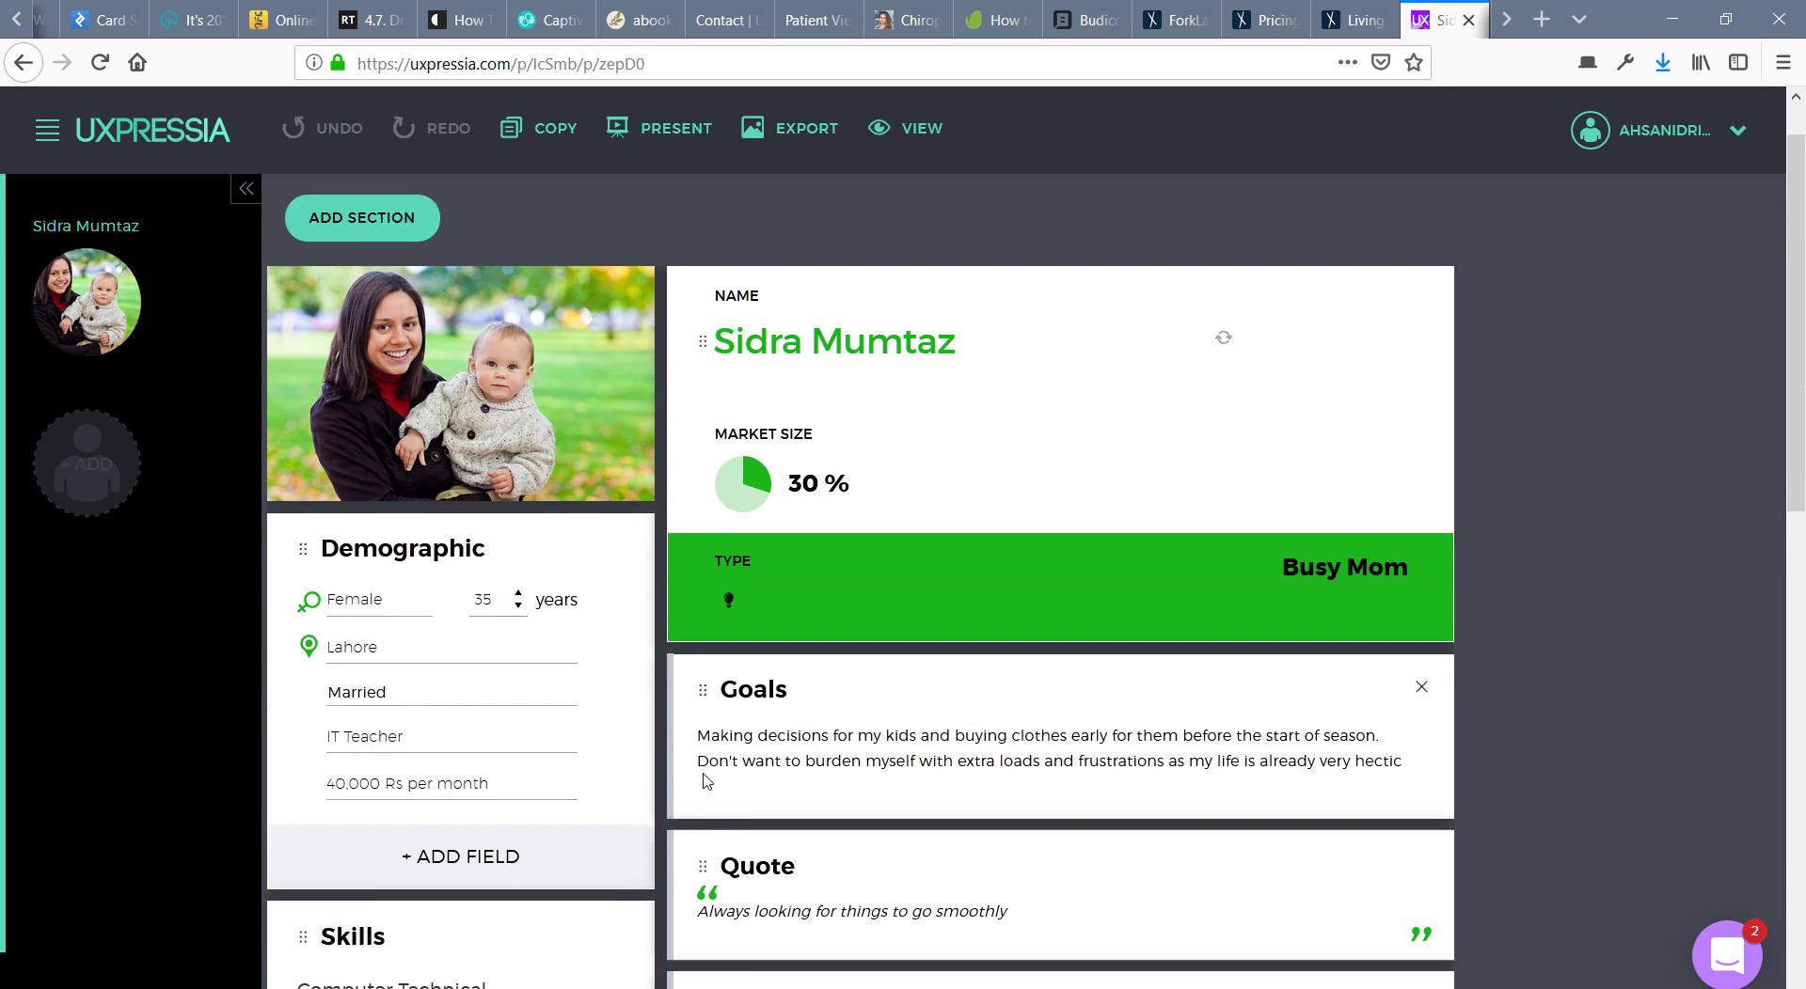
Correct "his time" to "her time" in the shopping sentence of the persona's Background section
scroll(1570, 766, down, 3)
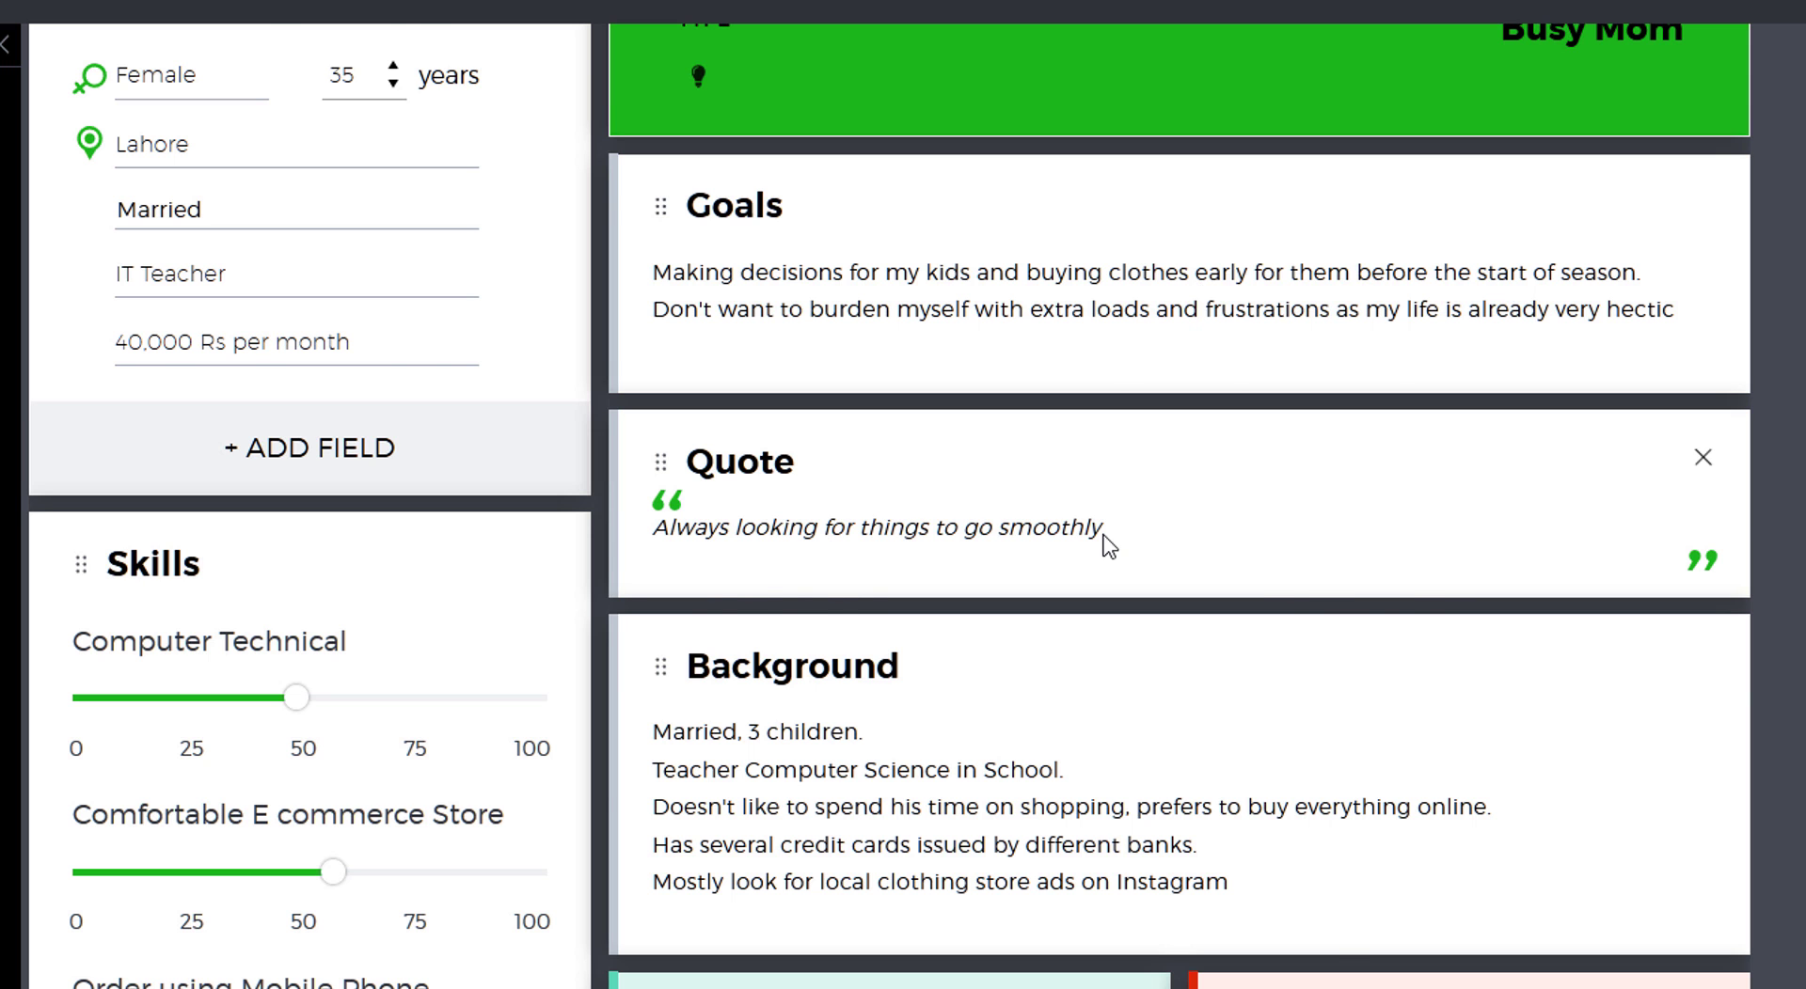
scroll(1108, 545, down, 3)
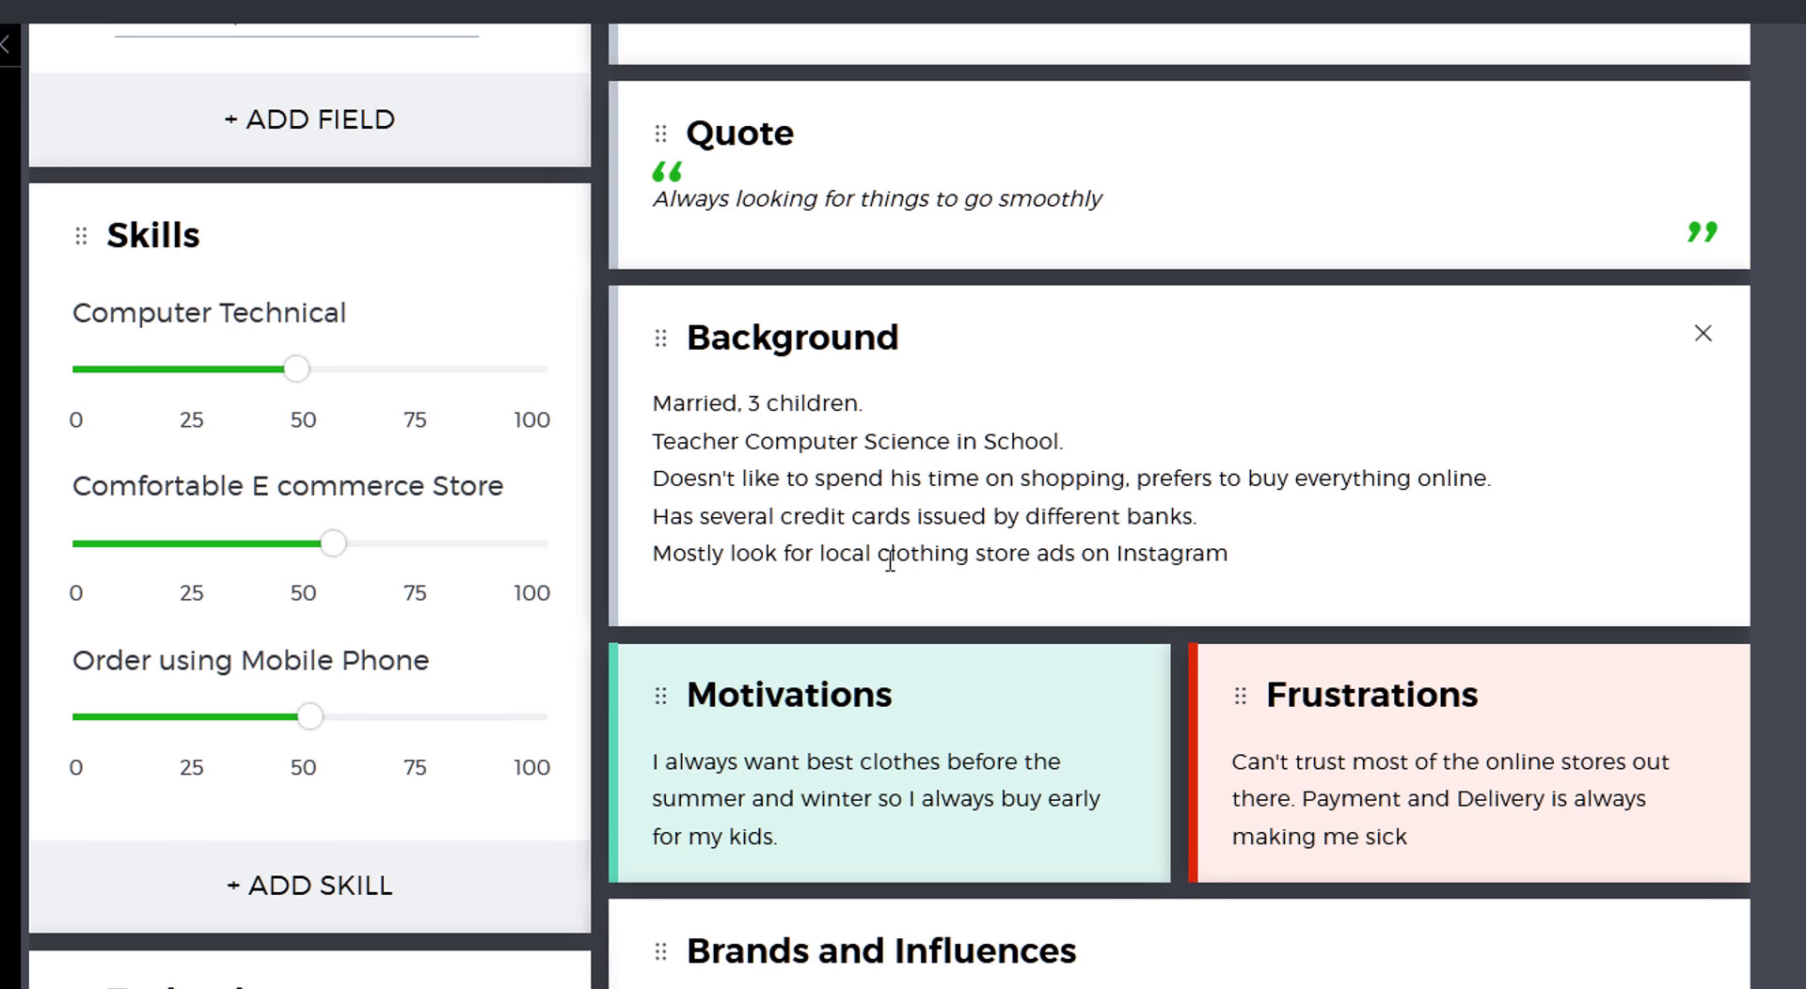
click(911, 477)
key(BackSpace)
text(e)
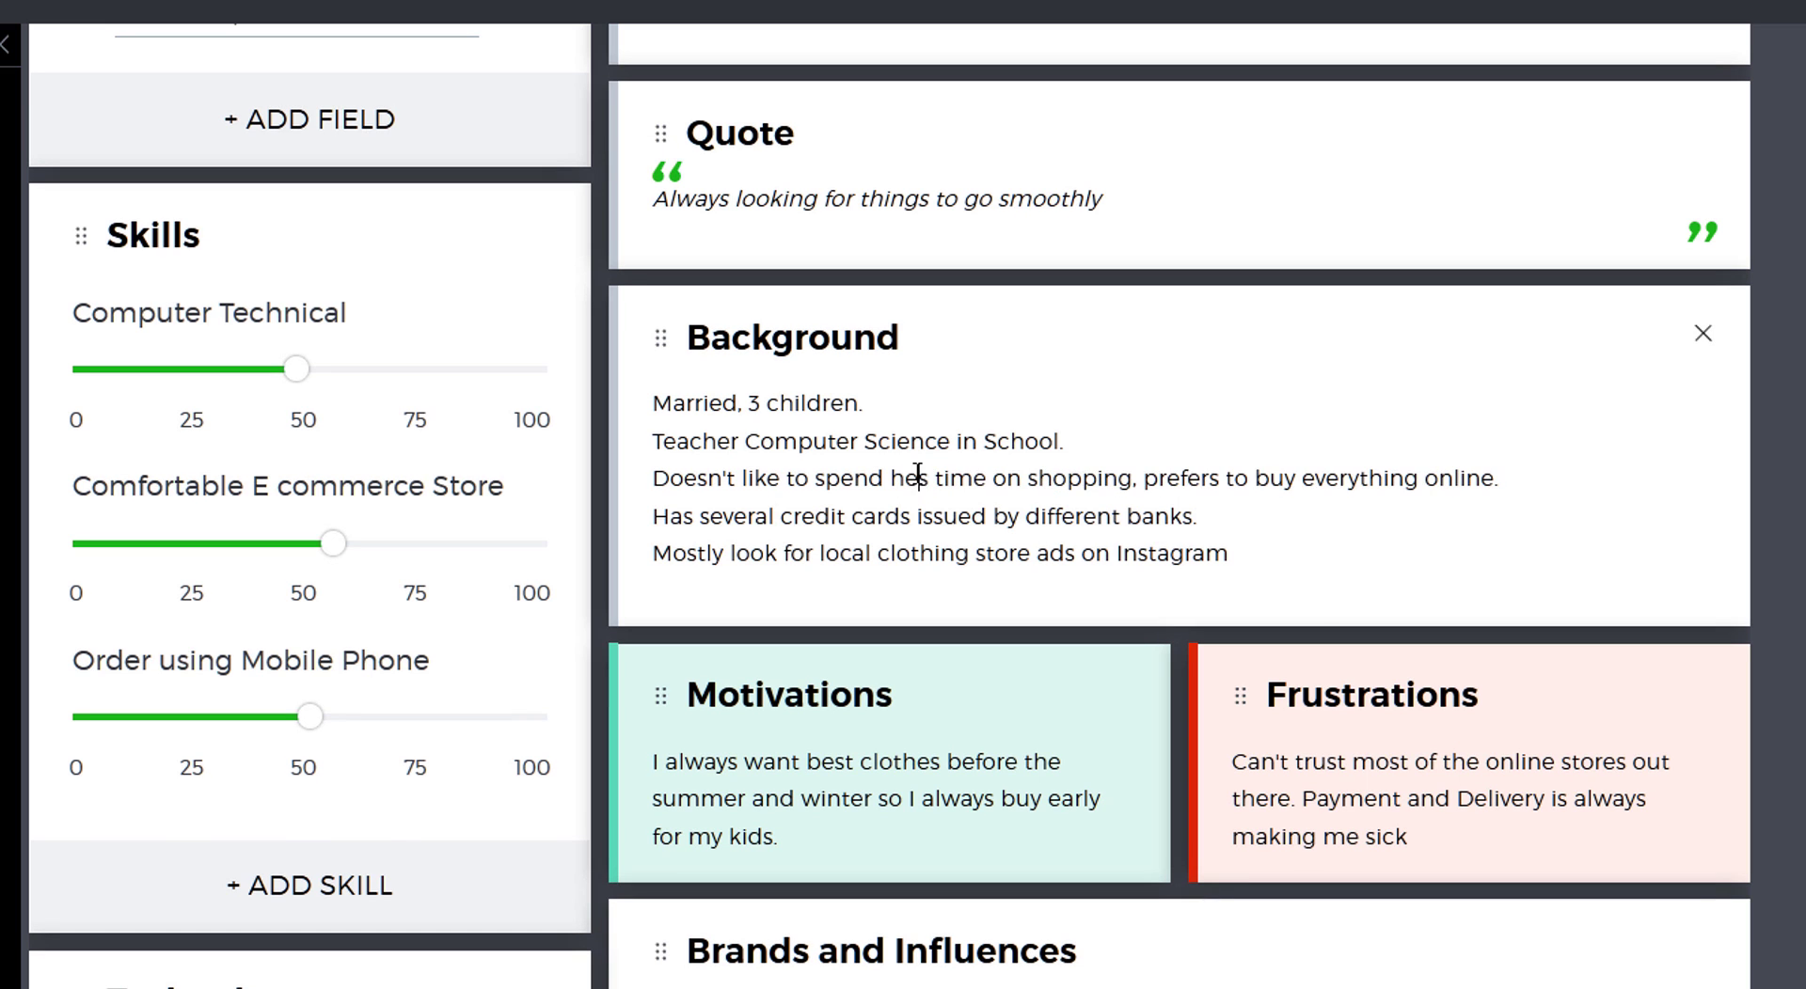
key(Delete)
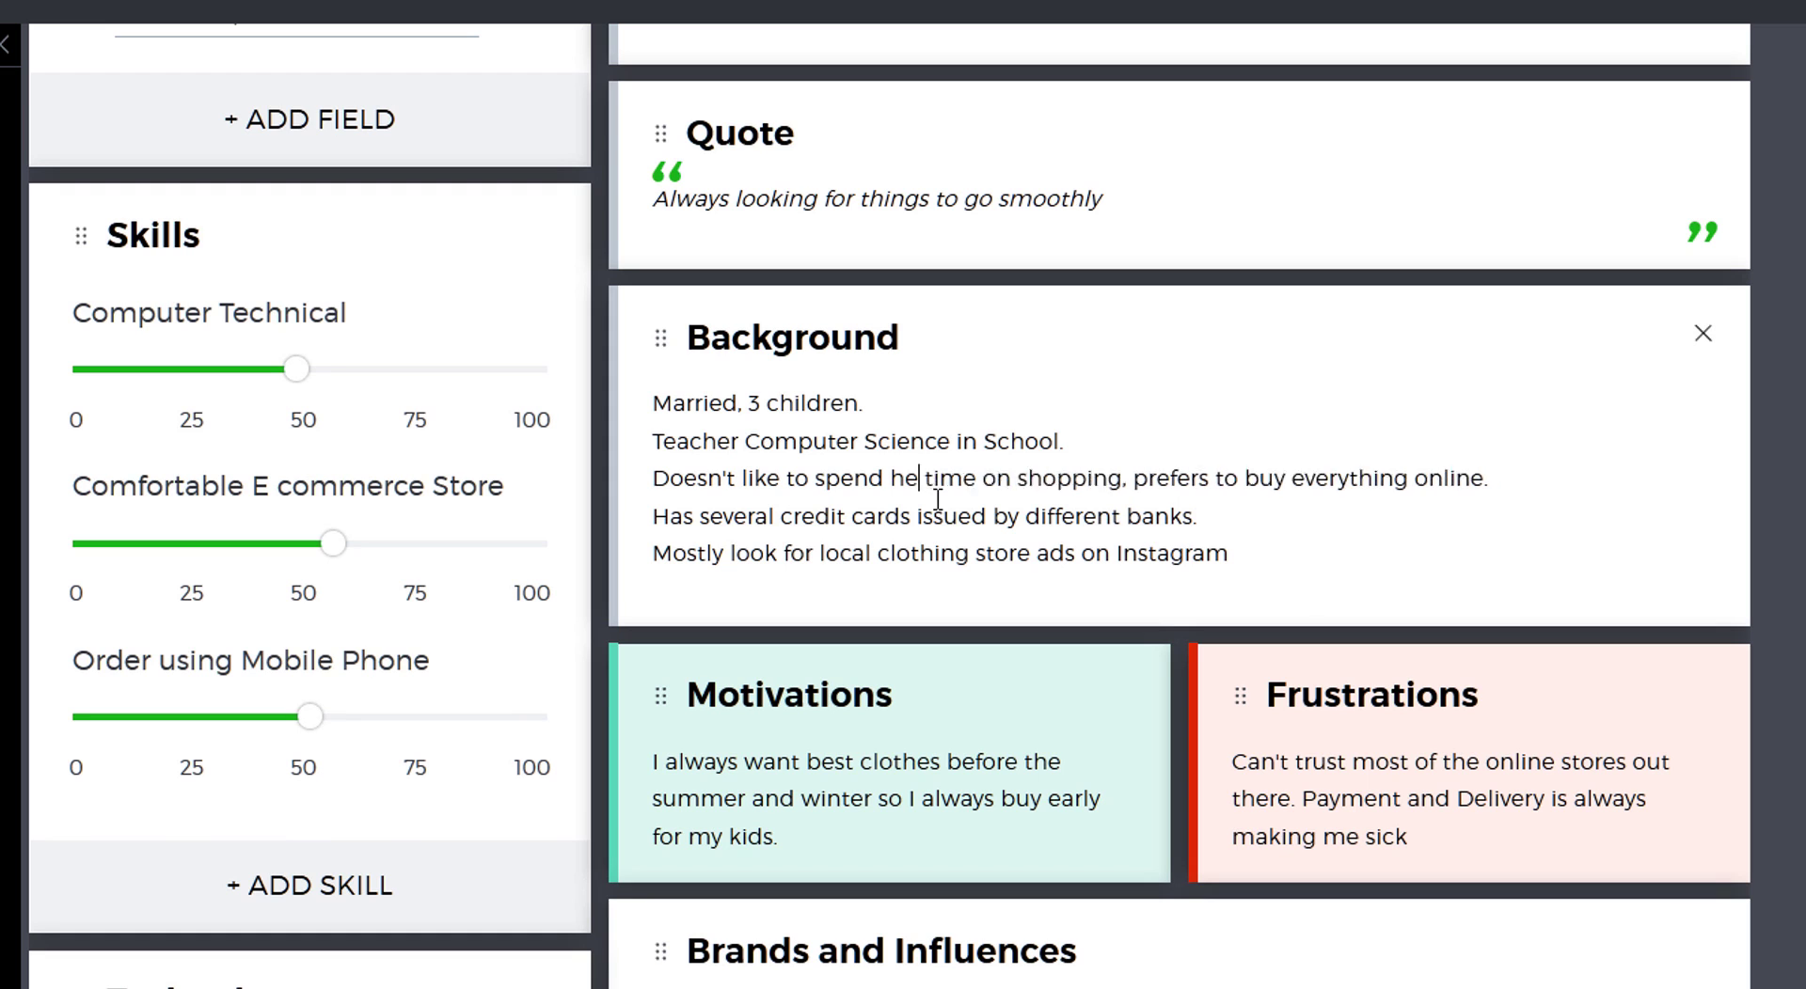
text(r)
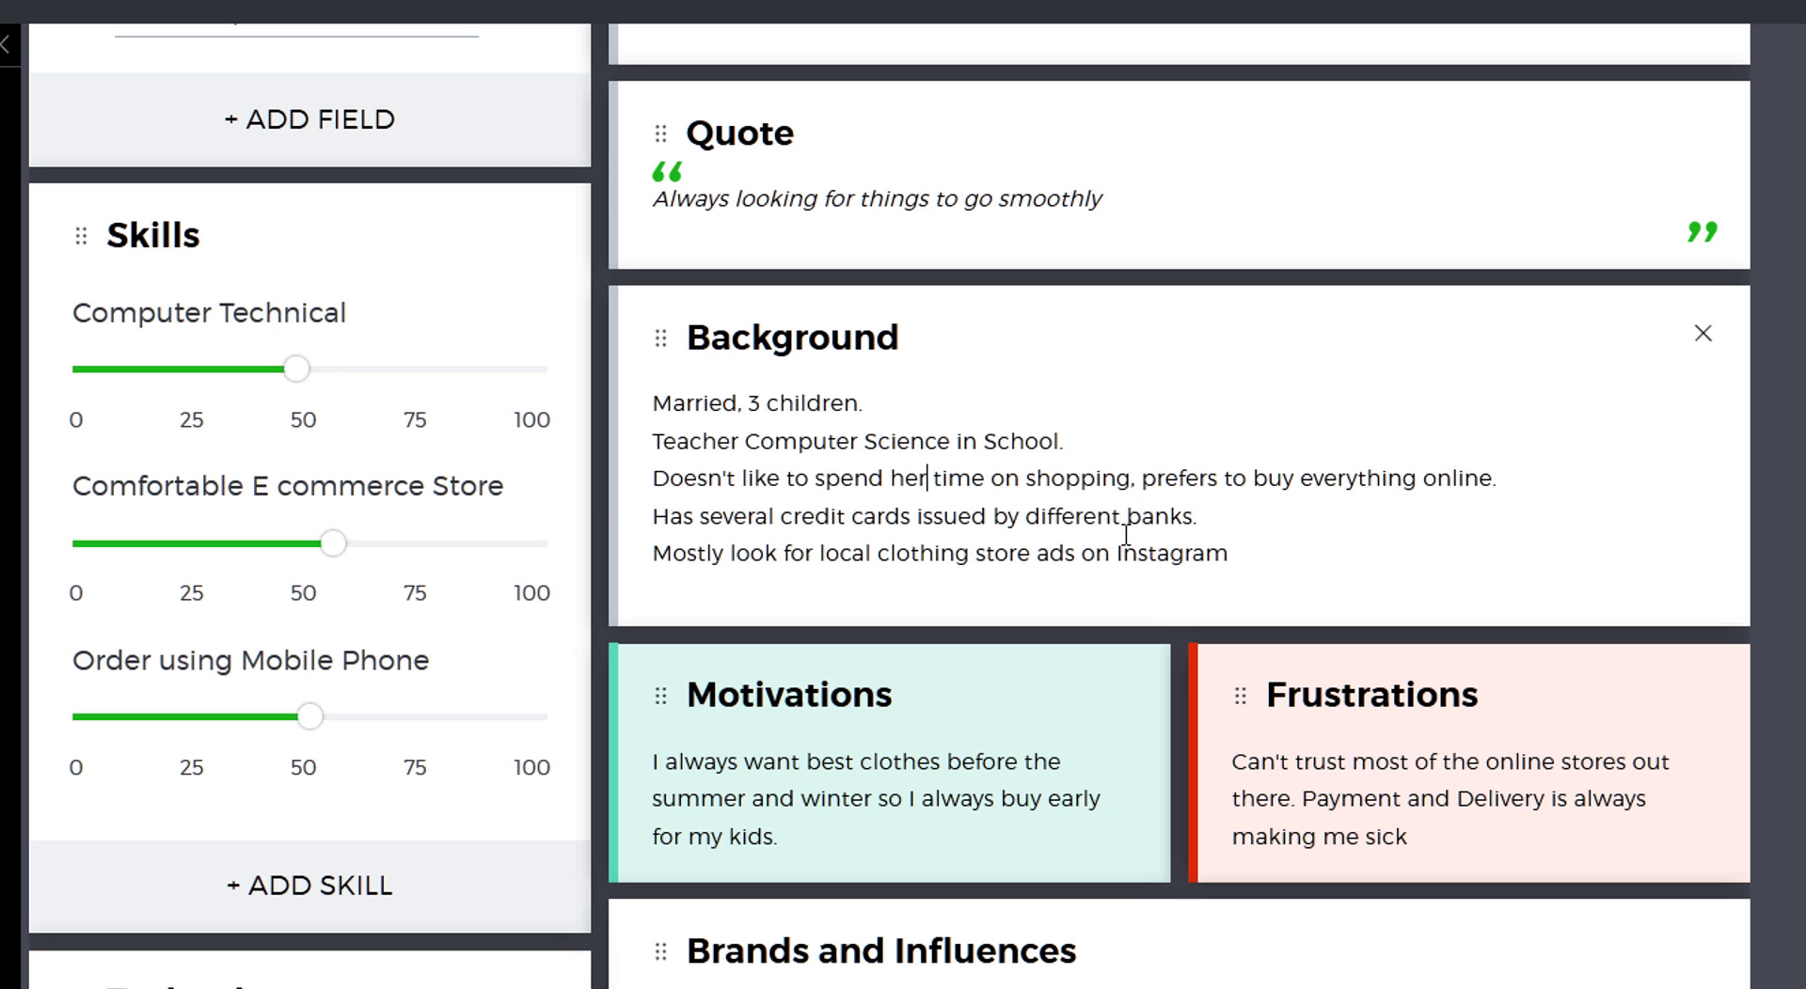
click(1237, 543)
Review the whole persona from its profile and Goals through Motivations, Frustrations, Brands and Influences, Technology, Skills and Demographic sections
scroll(868, 541, up, 10)
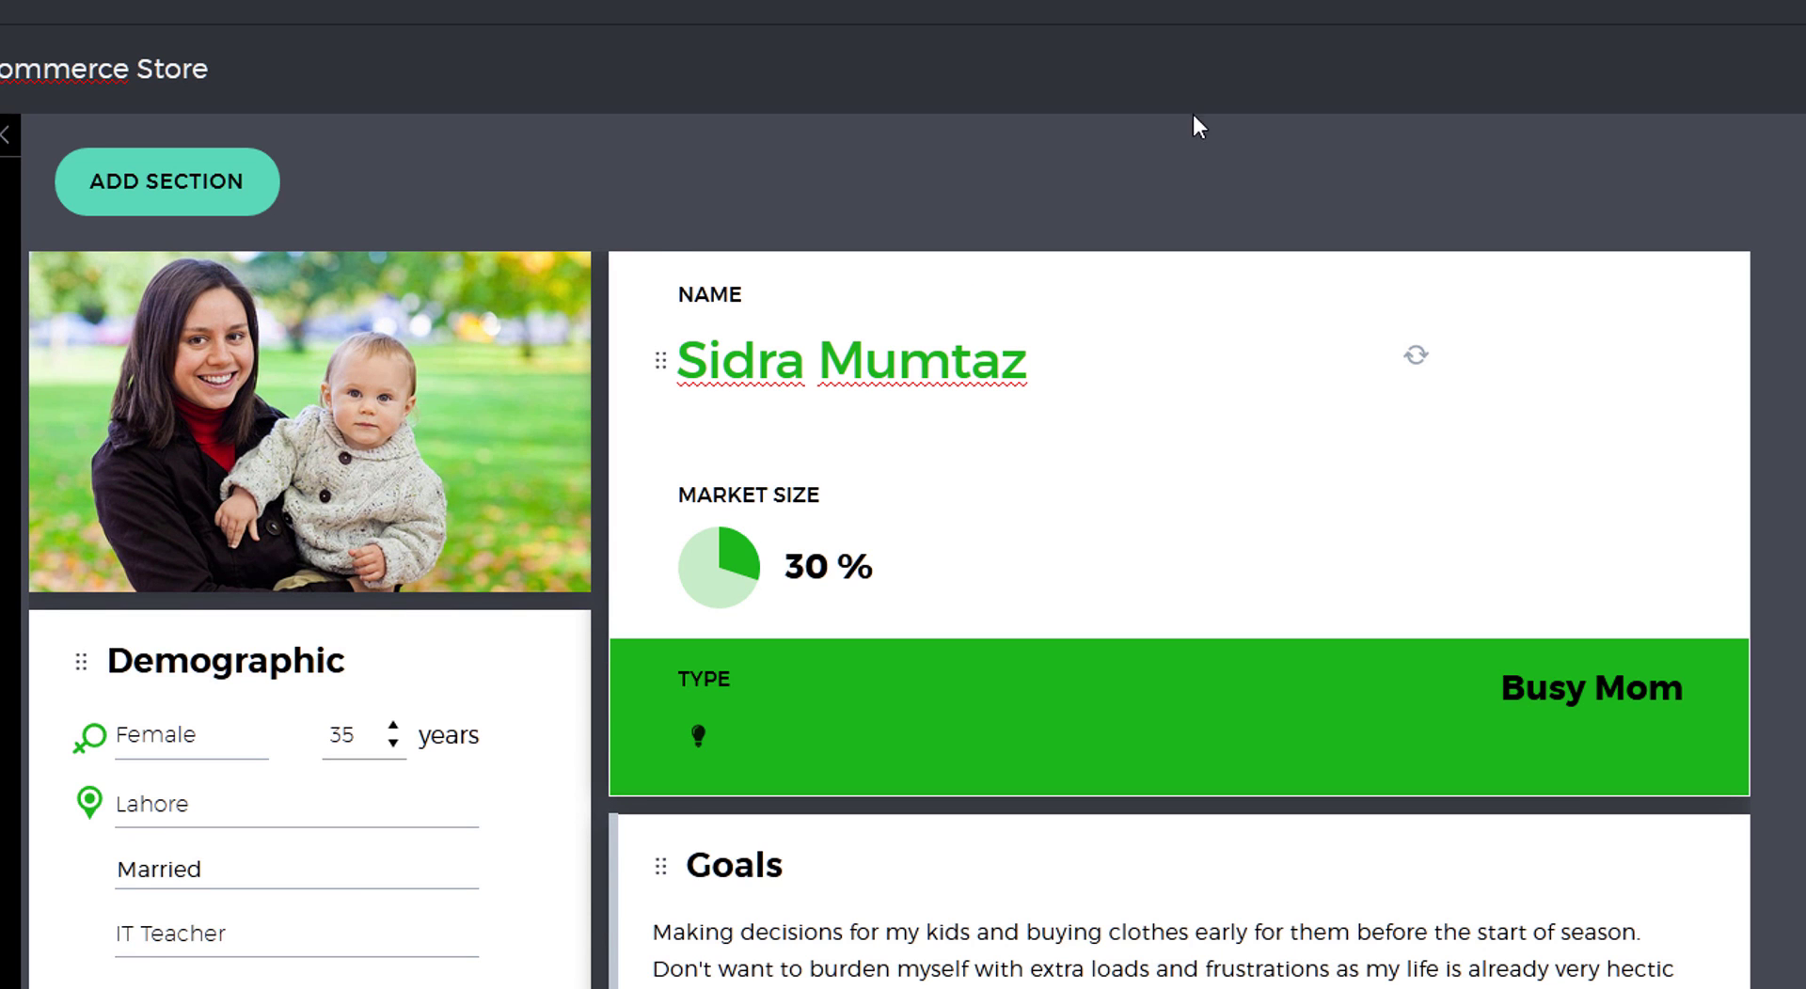
scroll(1217, 520, down, 3)
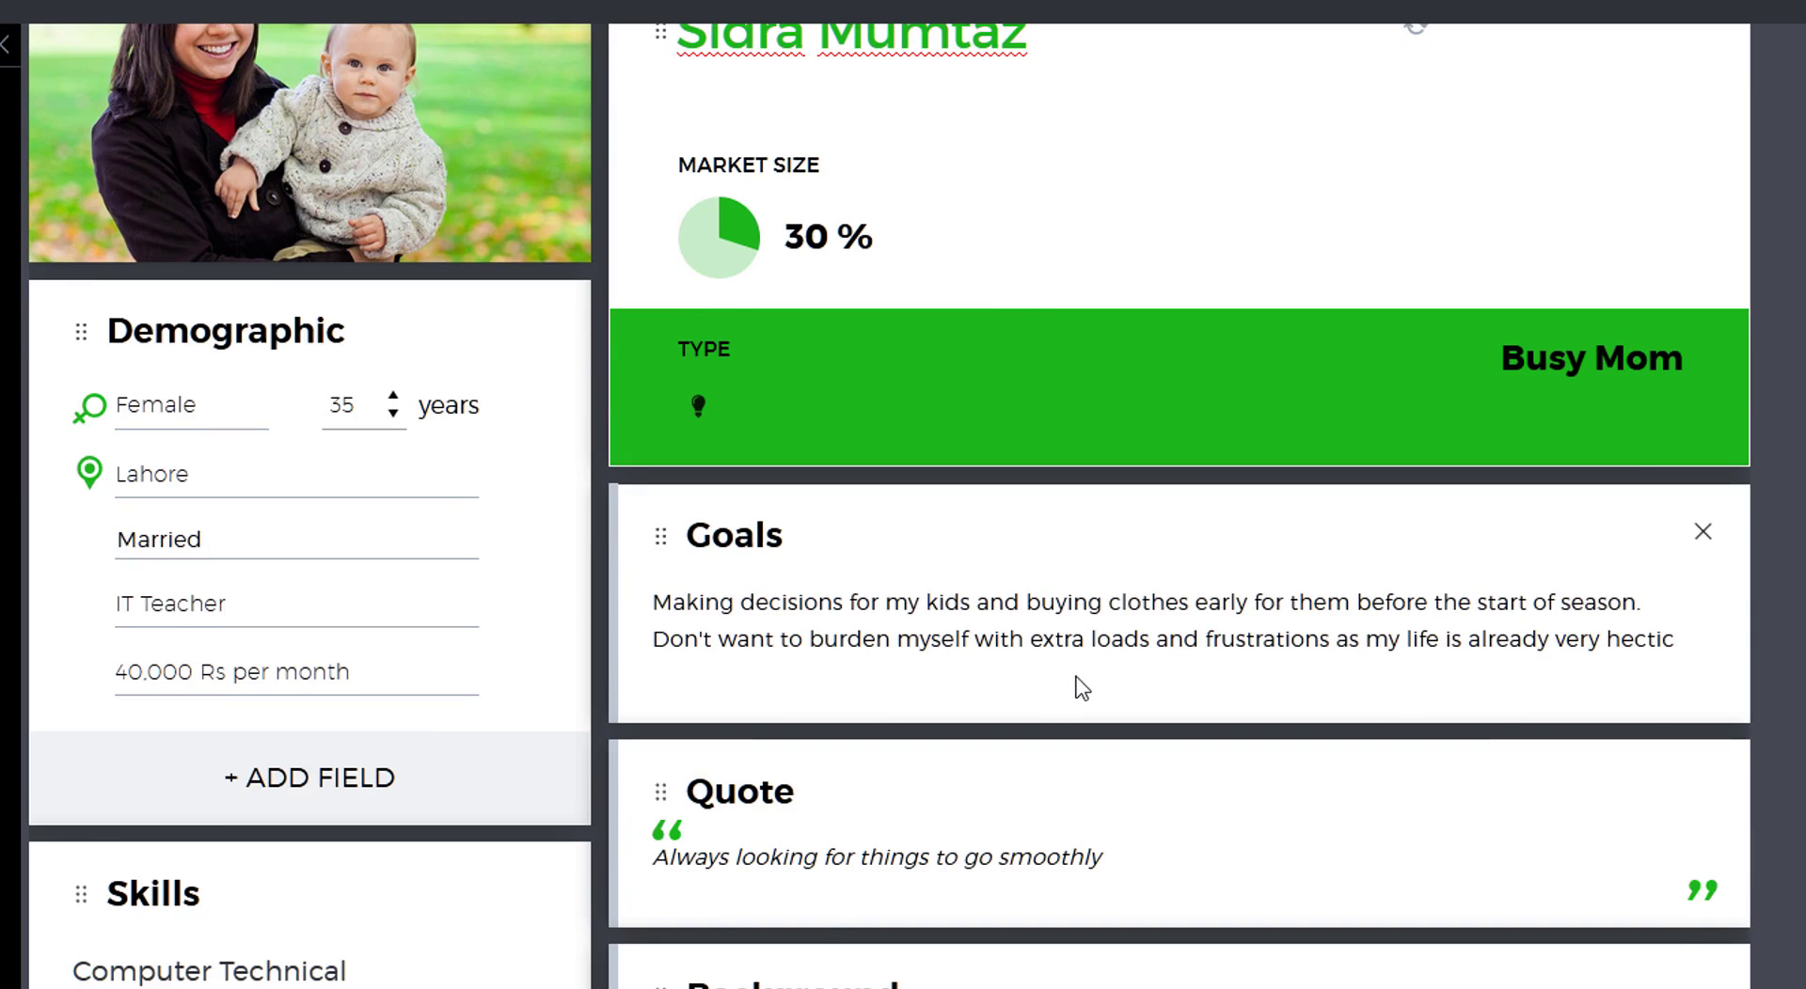
scroll(1076, 685, down, 7)
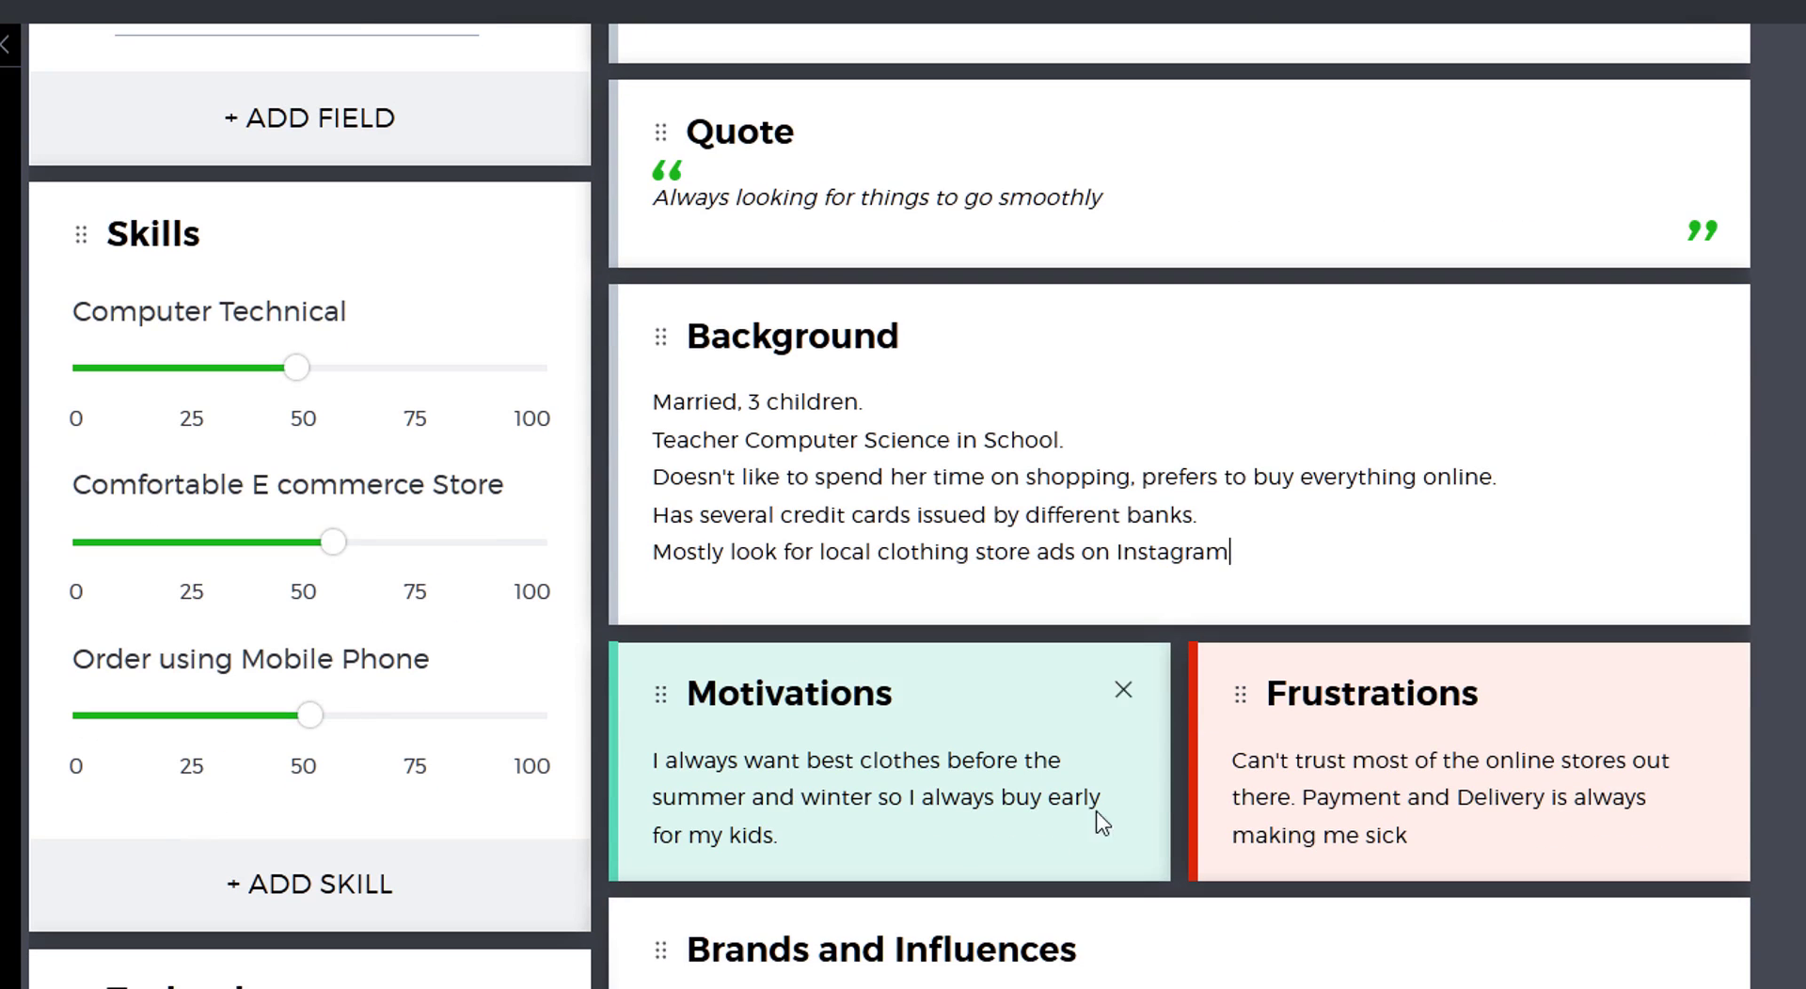
scroll(1423, 810, down, 6)
scroll(1423, 811, down, 1)
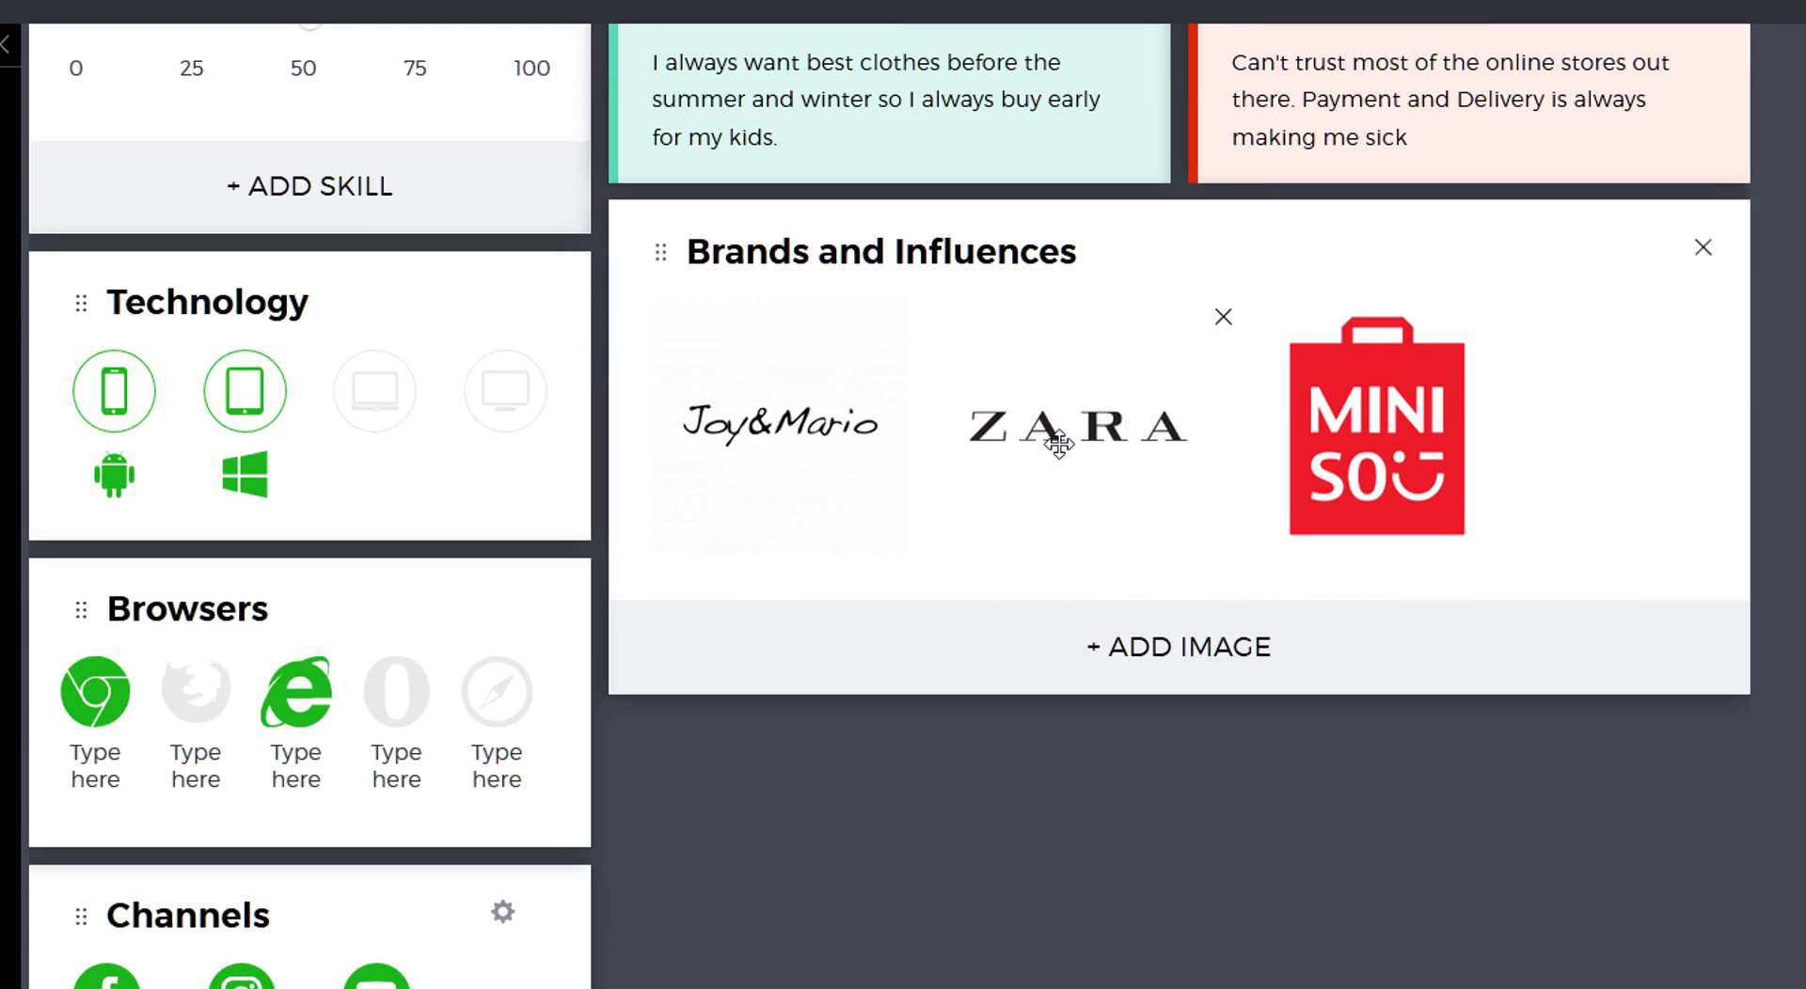
scroll(939, 496, up, 3)
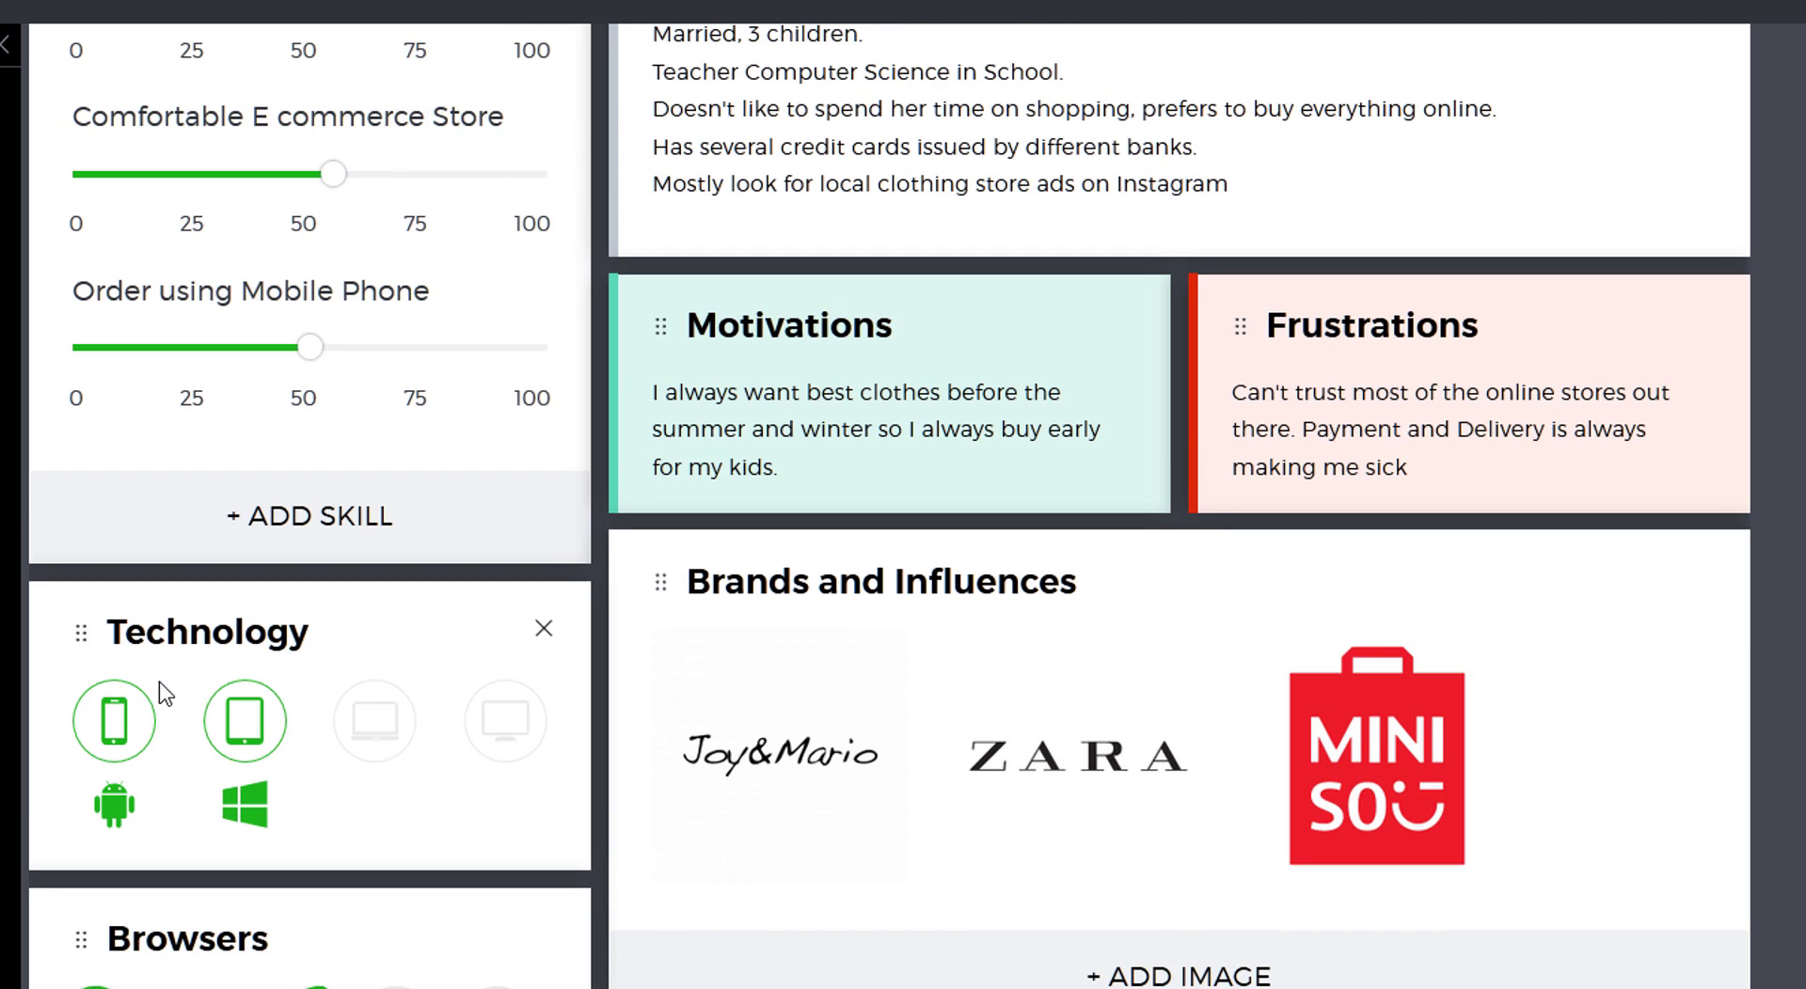
scroll(162, 675, up, 7)
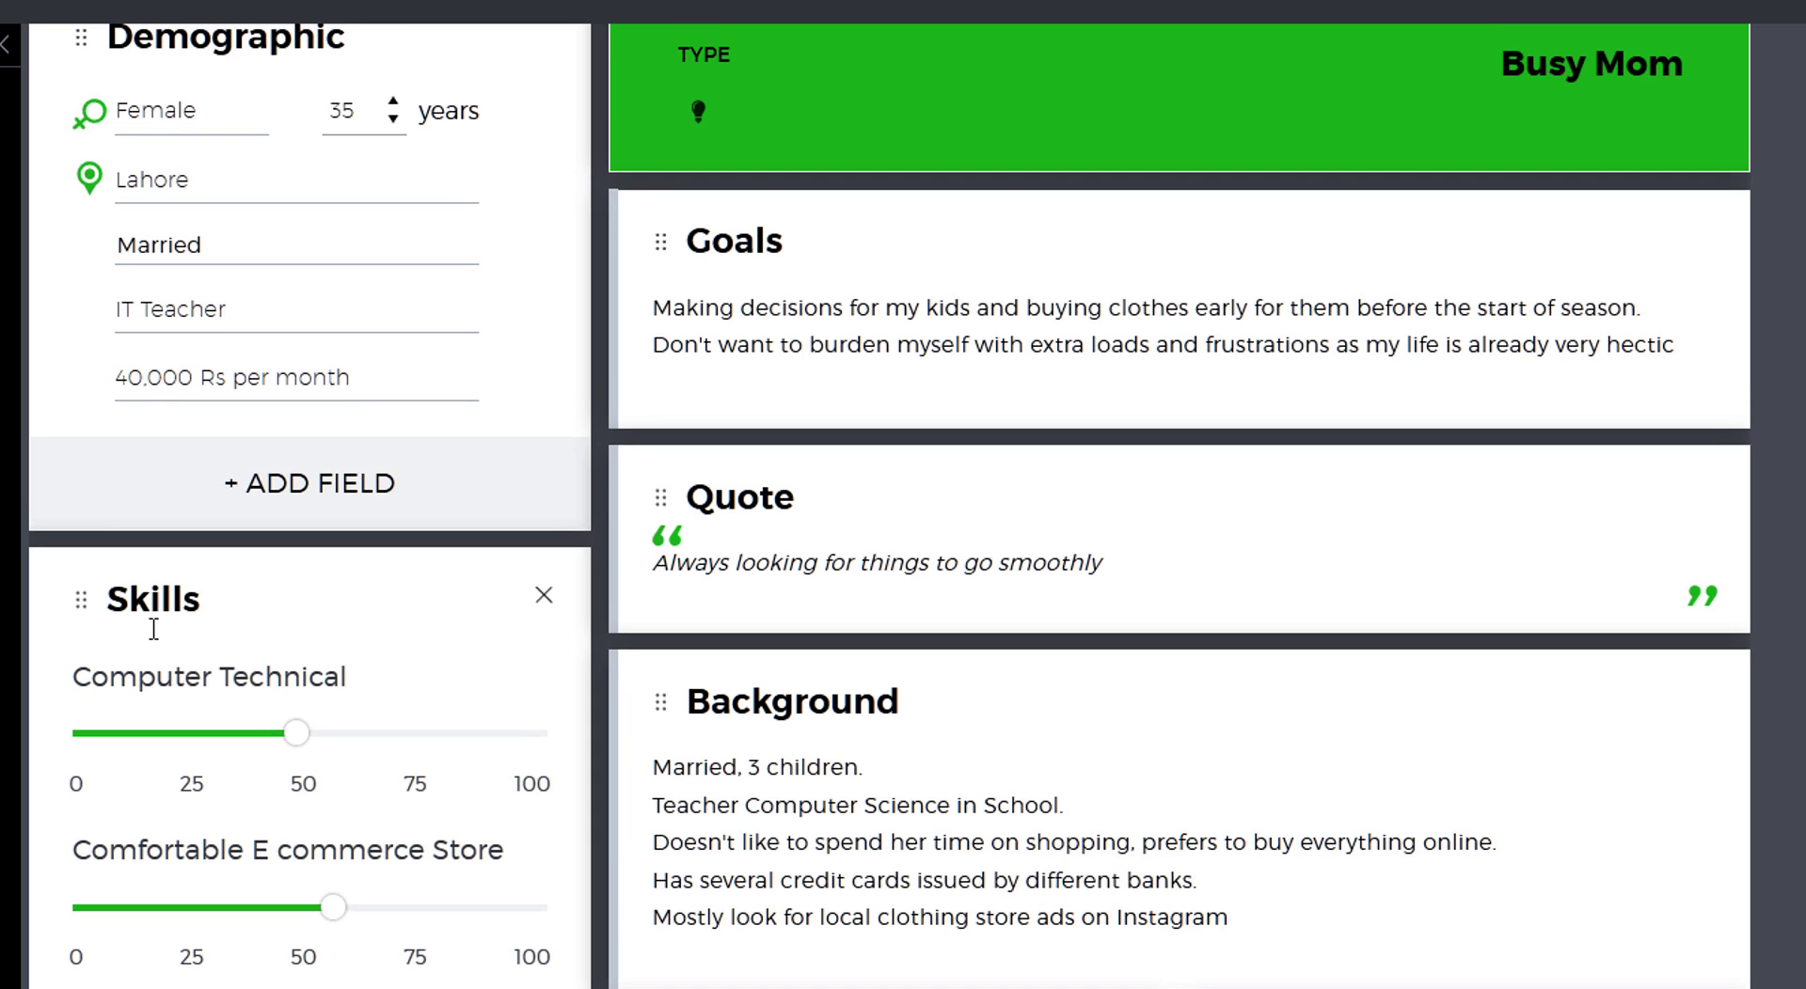
scroll(154, 627, up, 3)
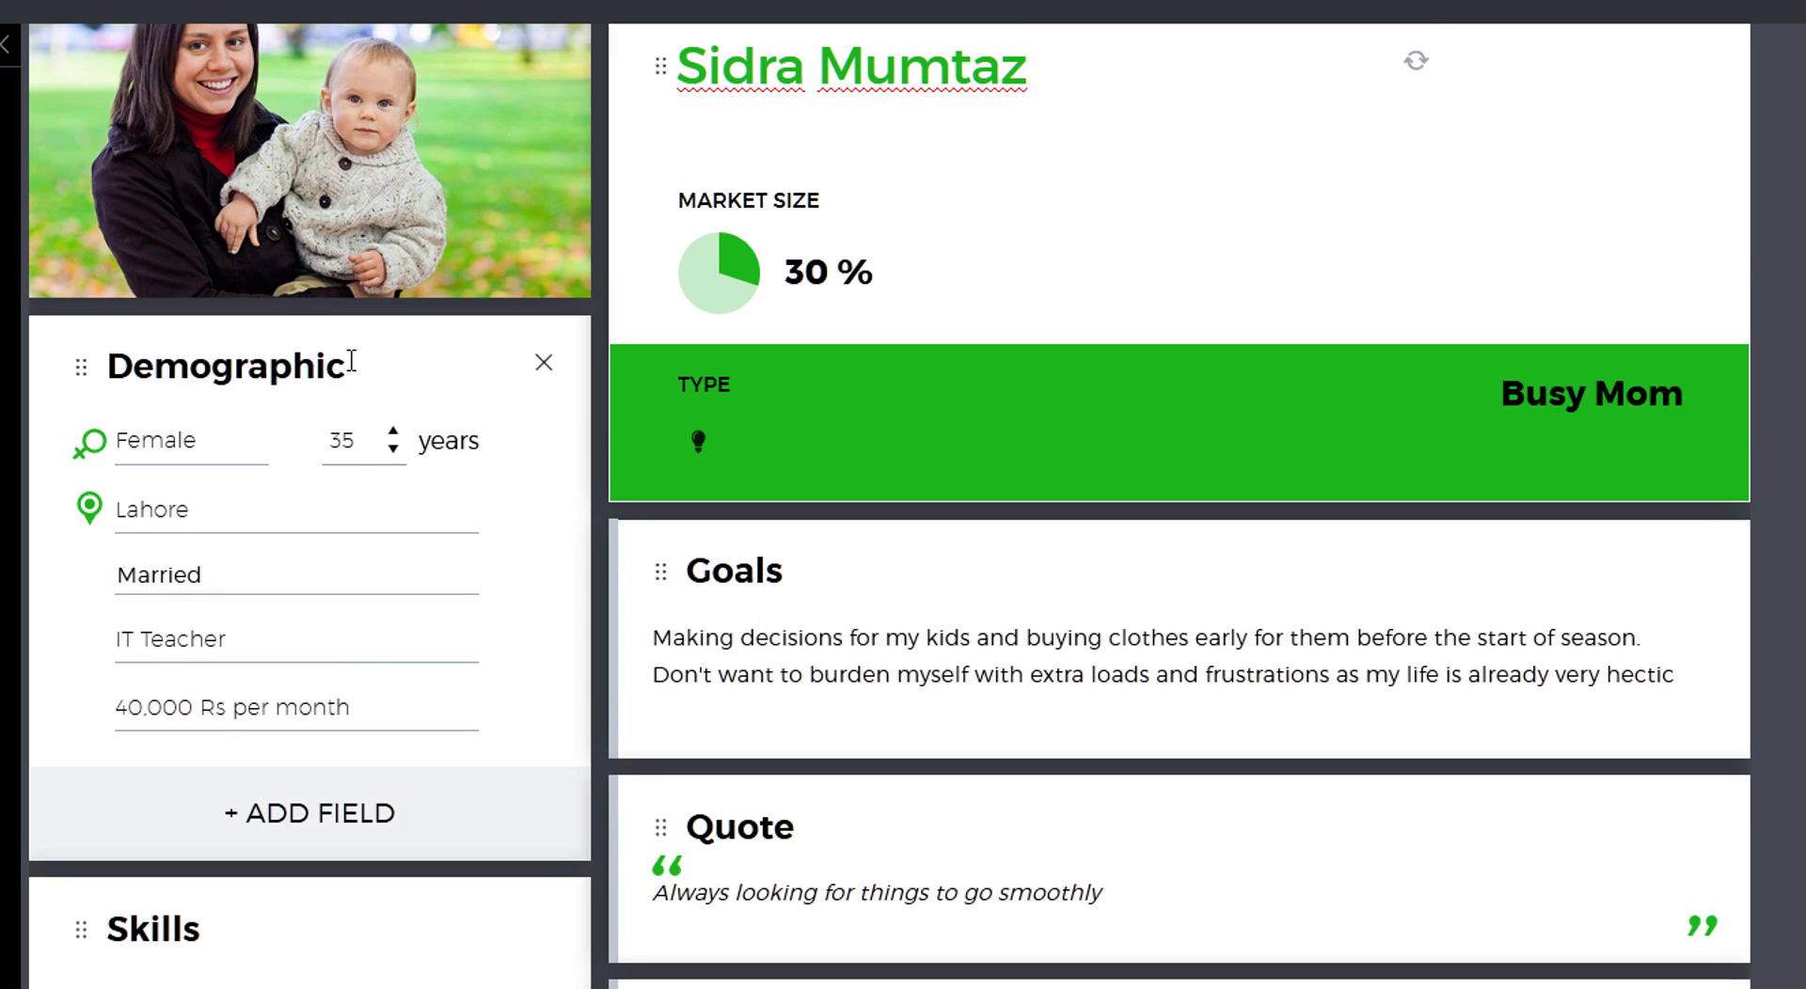
scroll(350, 357, up, 3)
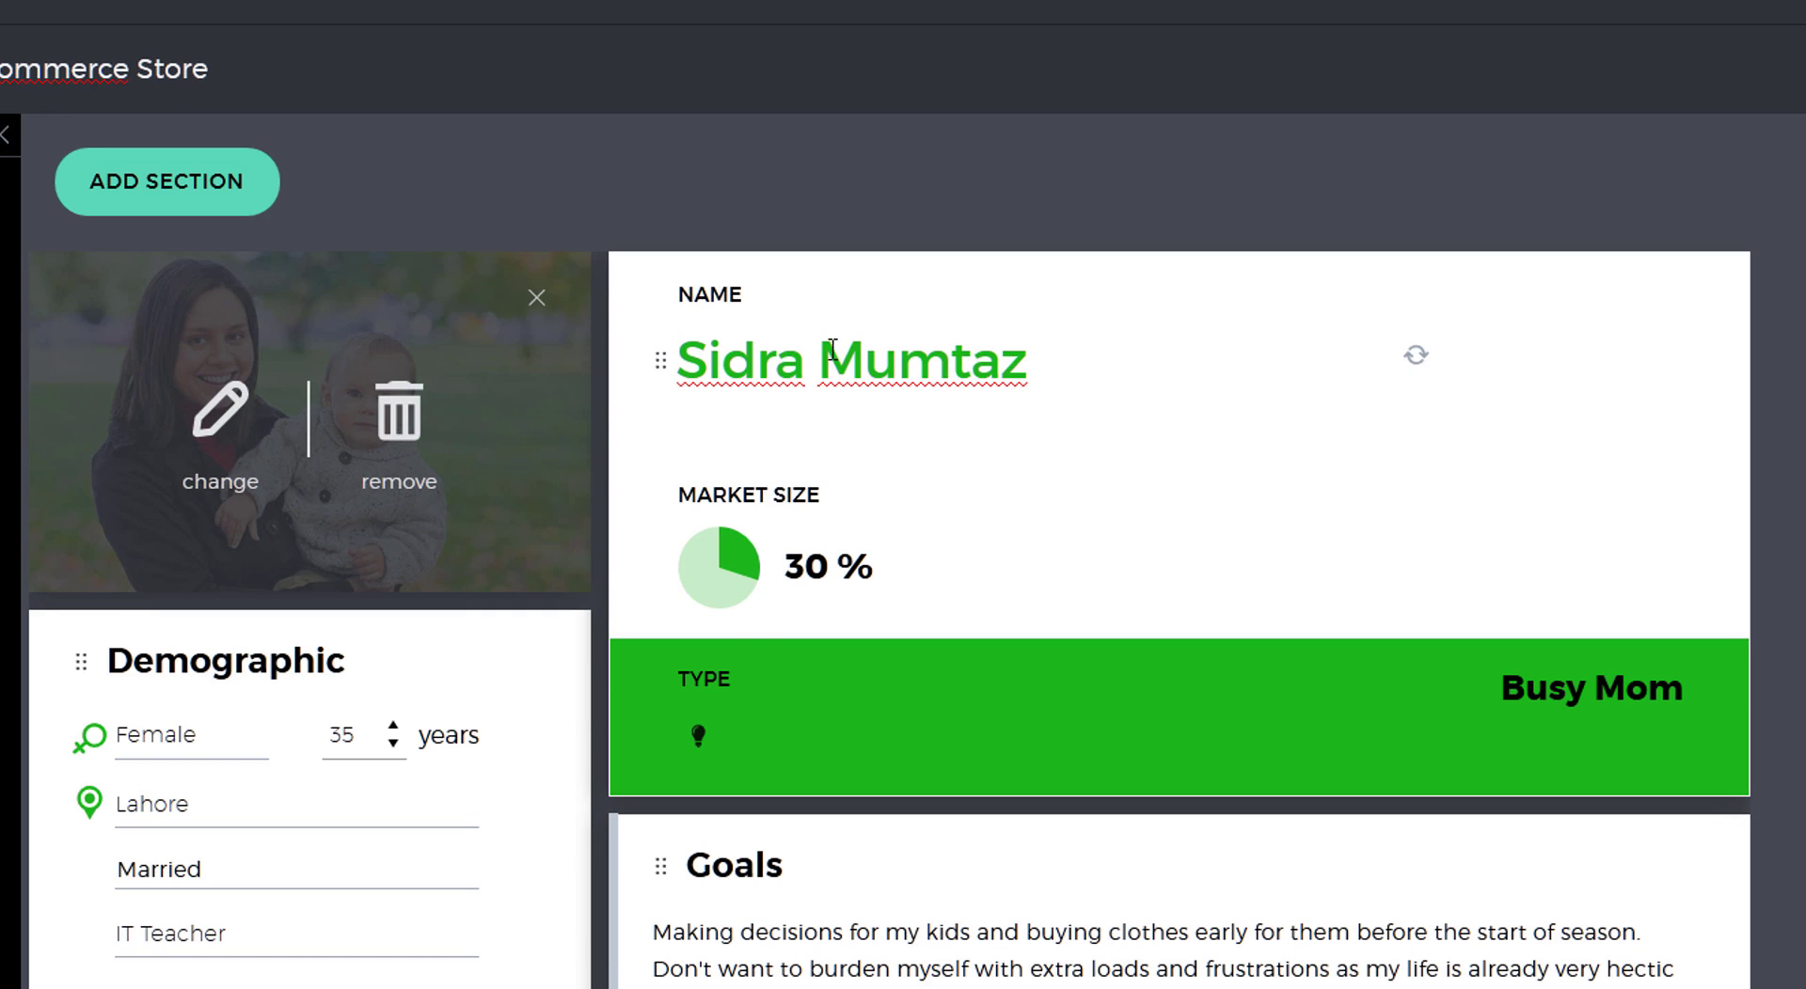
scroll(889, 565, down, 15)
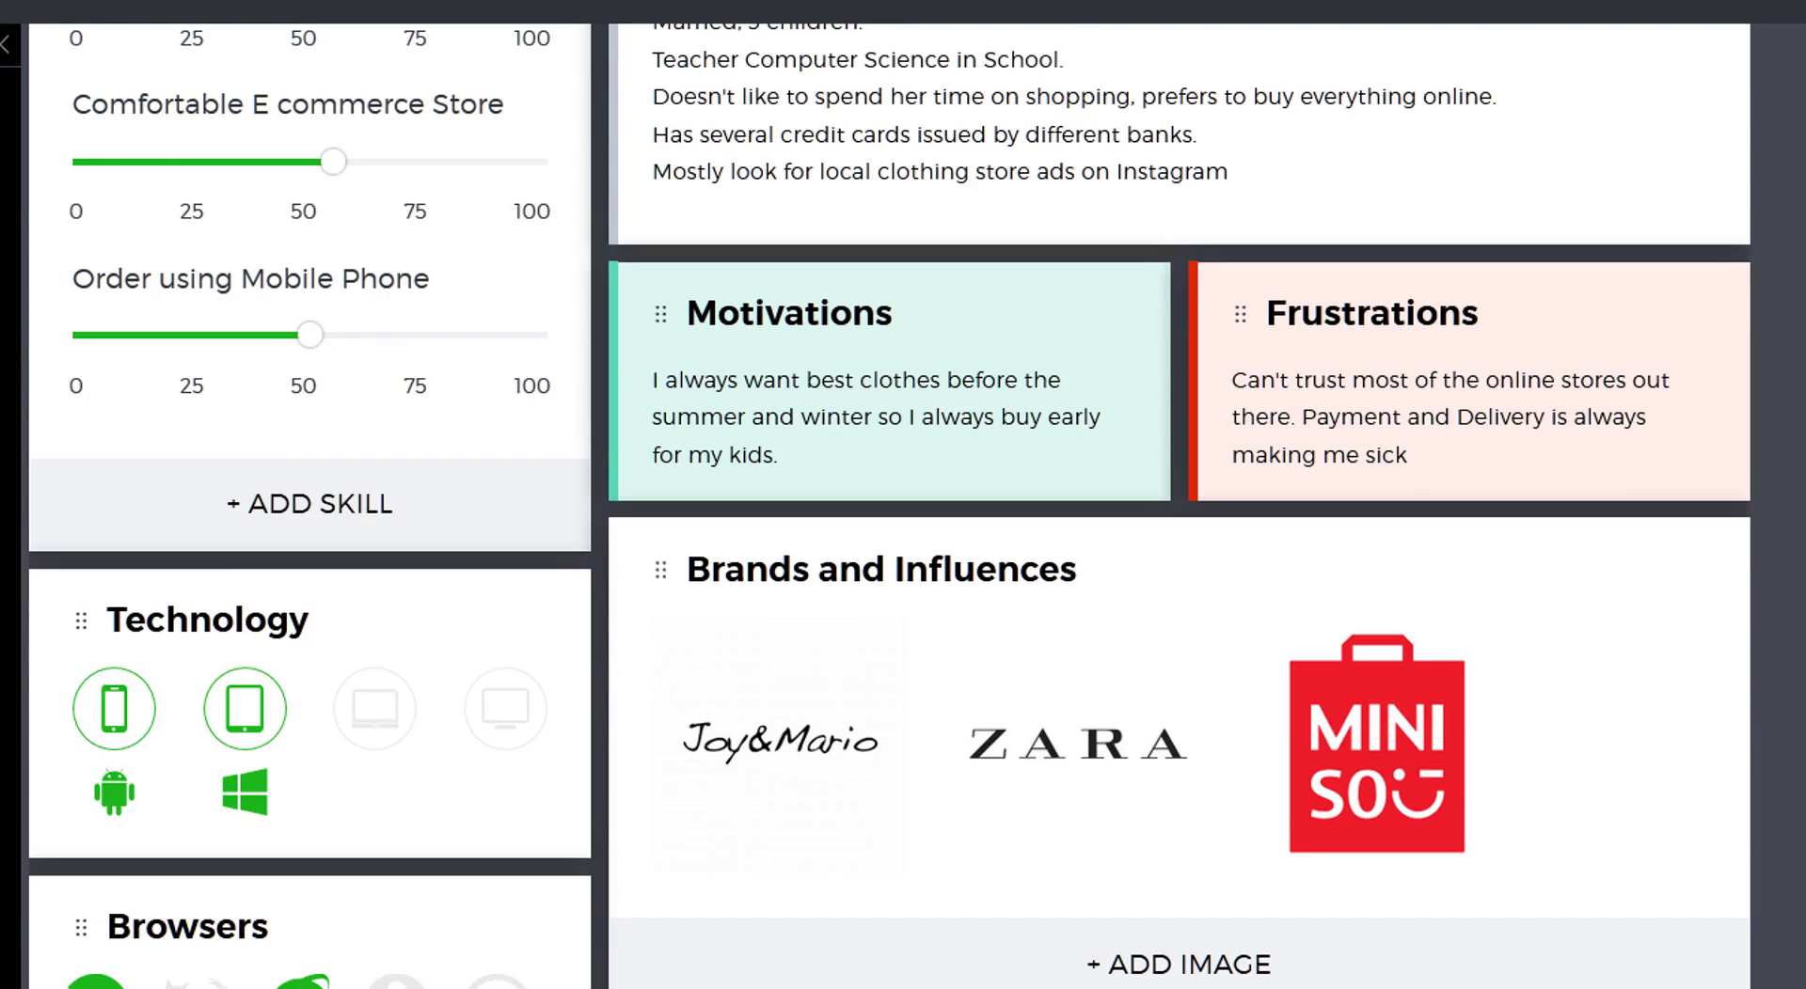
scroll(890, 564, up, 15)
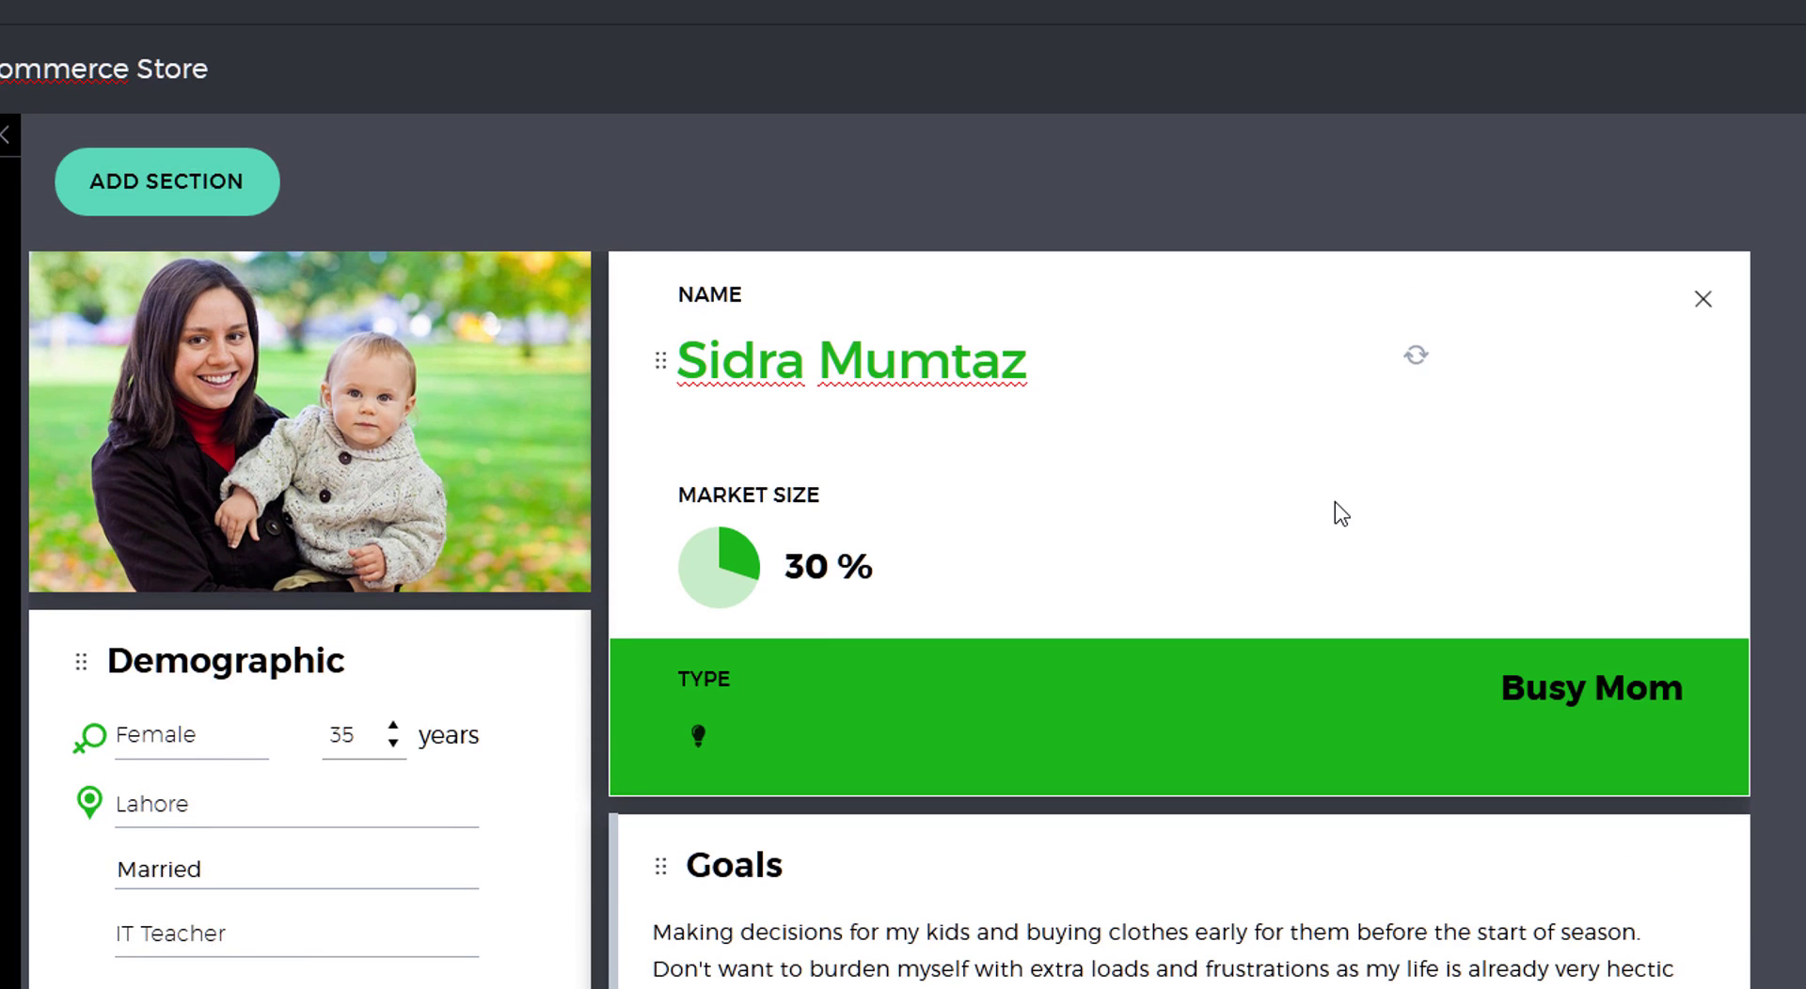